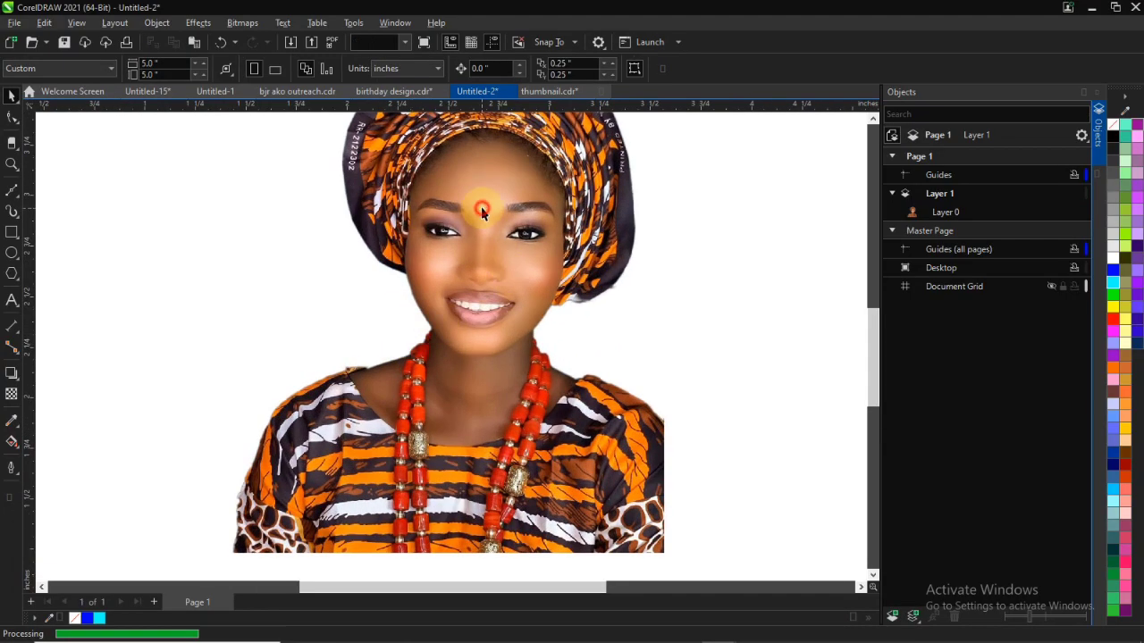
Step: Draw a square around the portrait photo, send it behind the photo, and fill it blue
click(482, 211)
scroll(515, 247, down, 2)
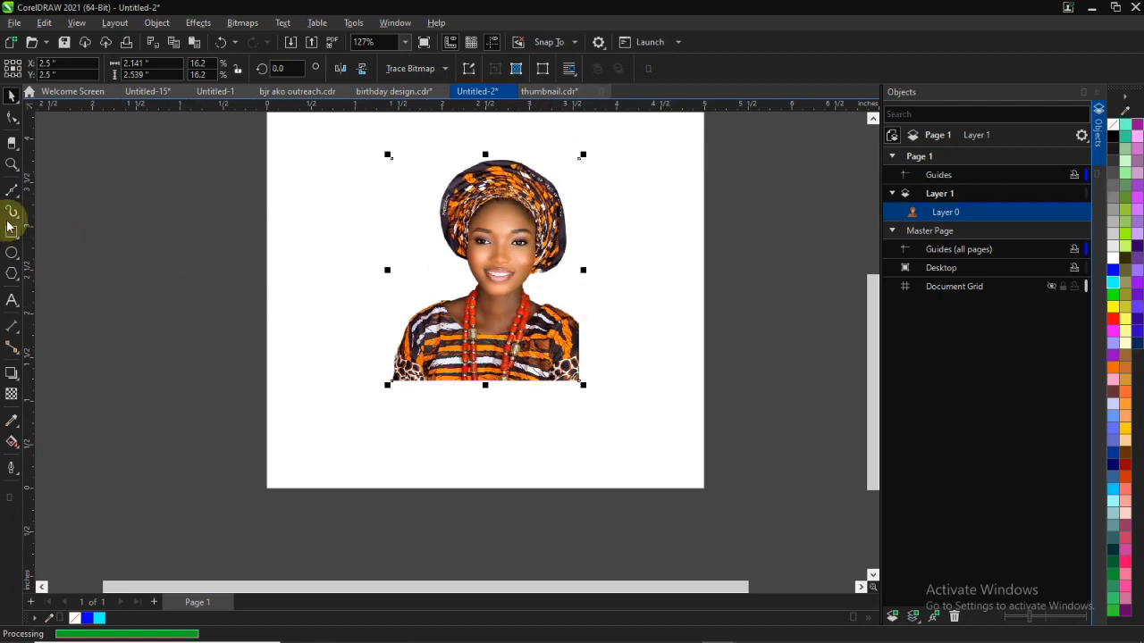
click(12, 234)
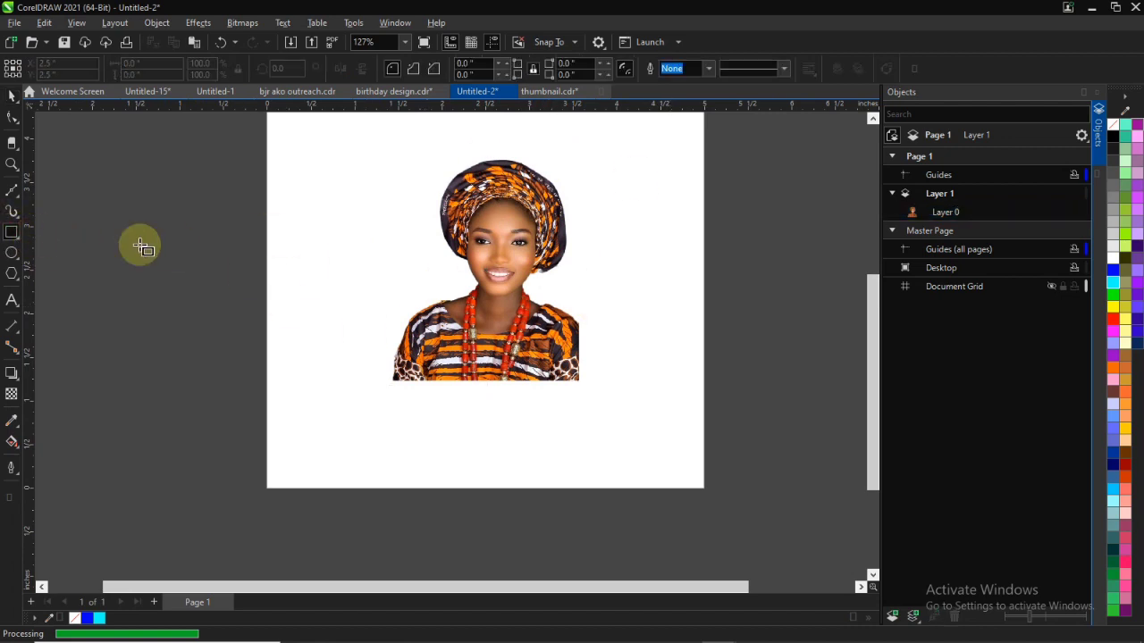
scroll(375, 168, down, 2)
scroll(381, 168, down, 1)
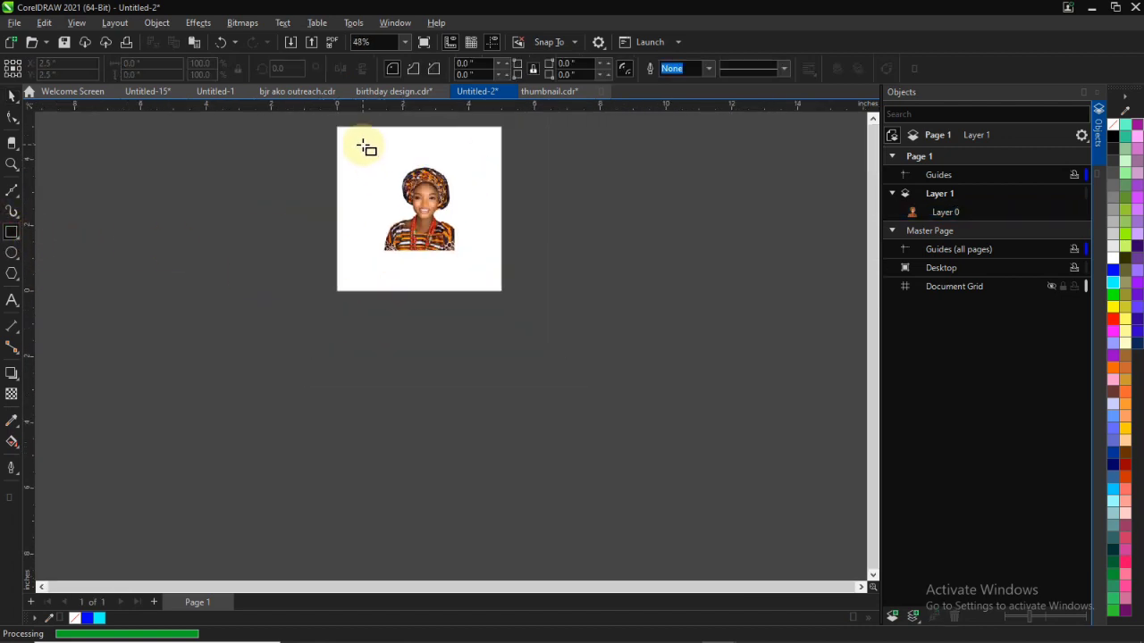
mouse_move(354, 140)
mouse_down()
mouse_move(455, 222)
mouse_move(485, 269)
mouse_up()
key(space)
key(shift+Page_Down)
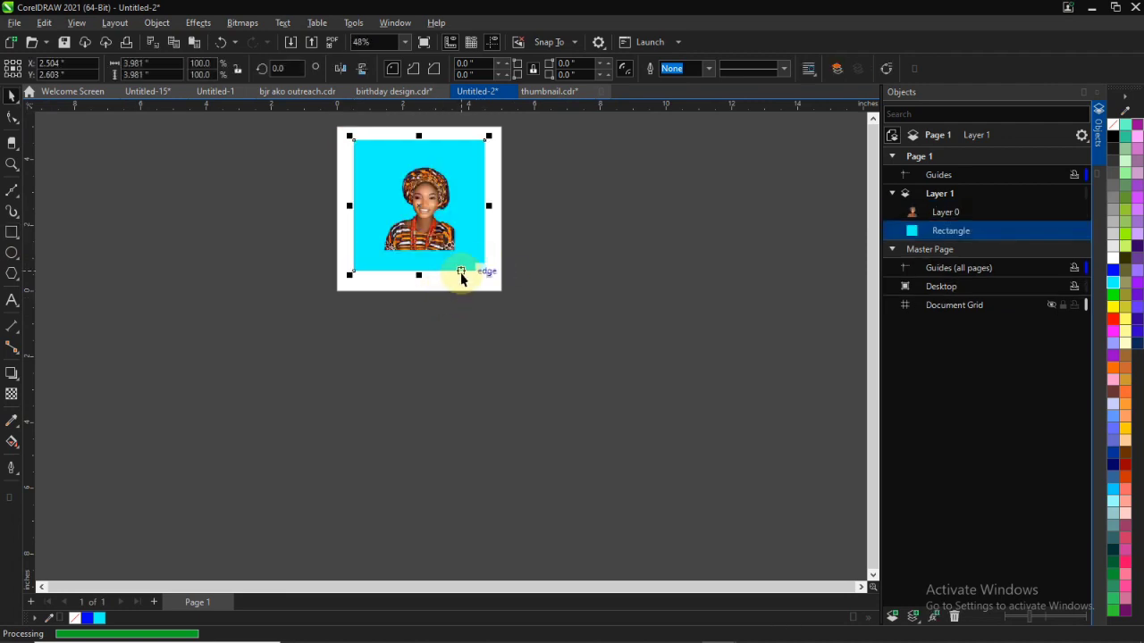
key(shift+F2)
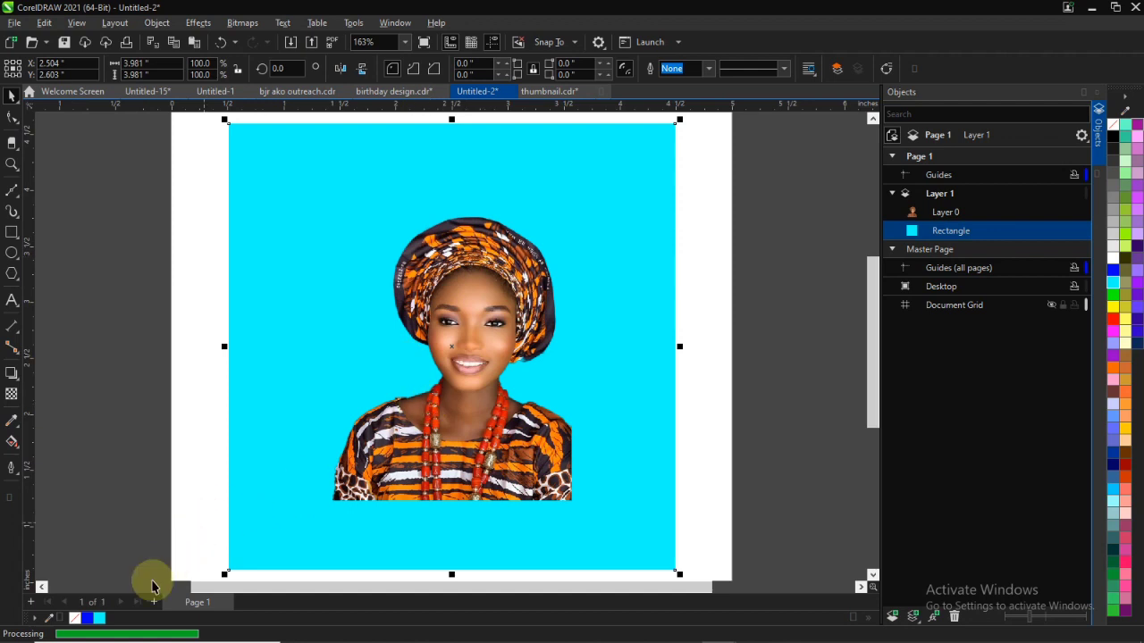
click(86, 617)
Step: Enlarge the portrait photo from its centre over the blue square
click(554, 243)
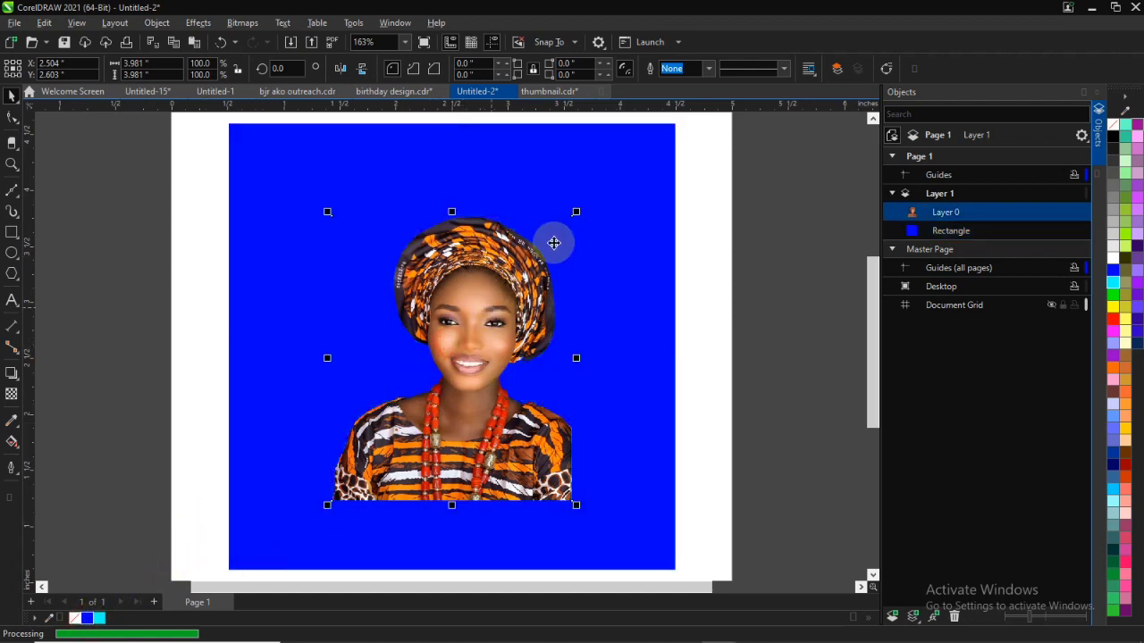
drag(577, 212, 621, 157)
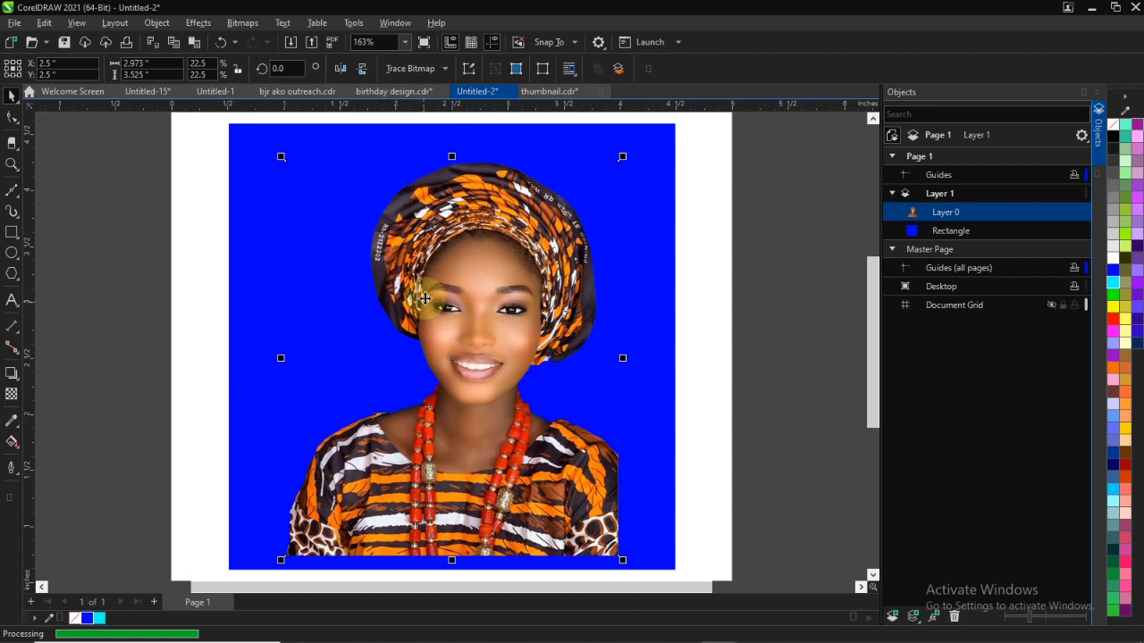
scroll(427, 299, up, 1)
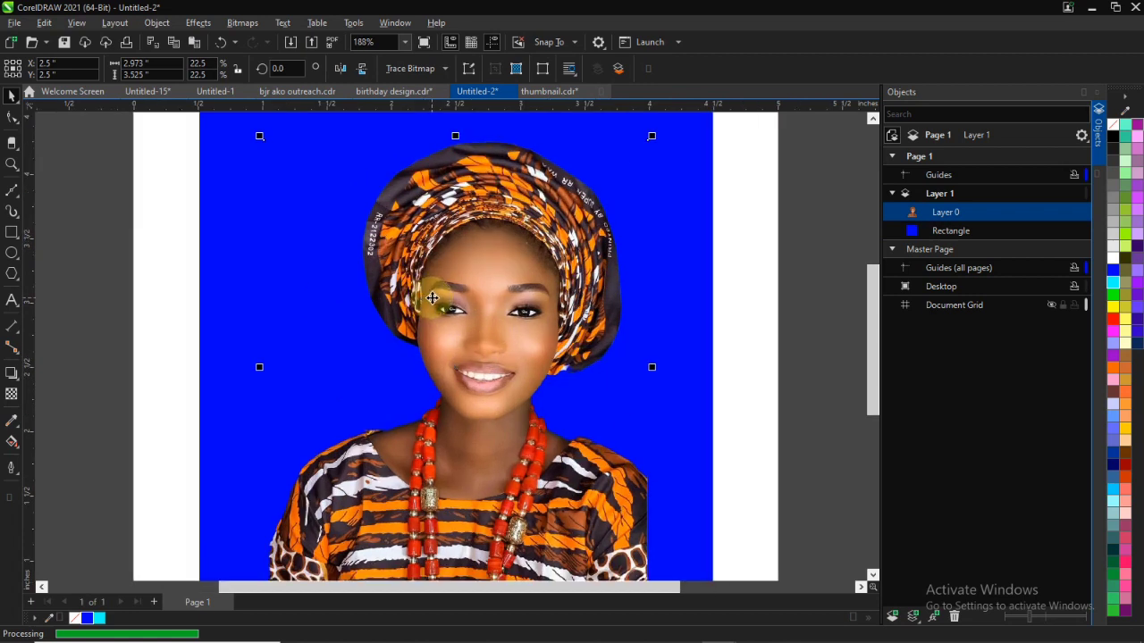
scroll(432, 298, up, 4)
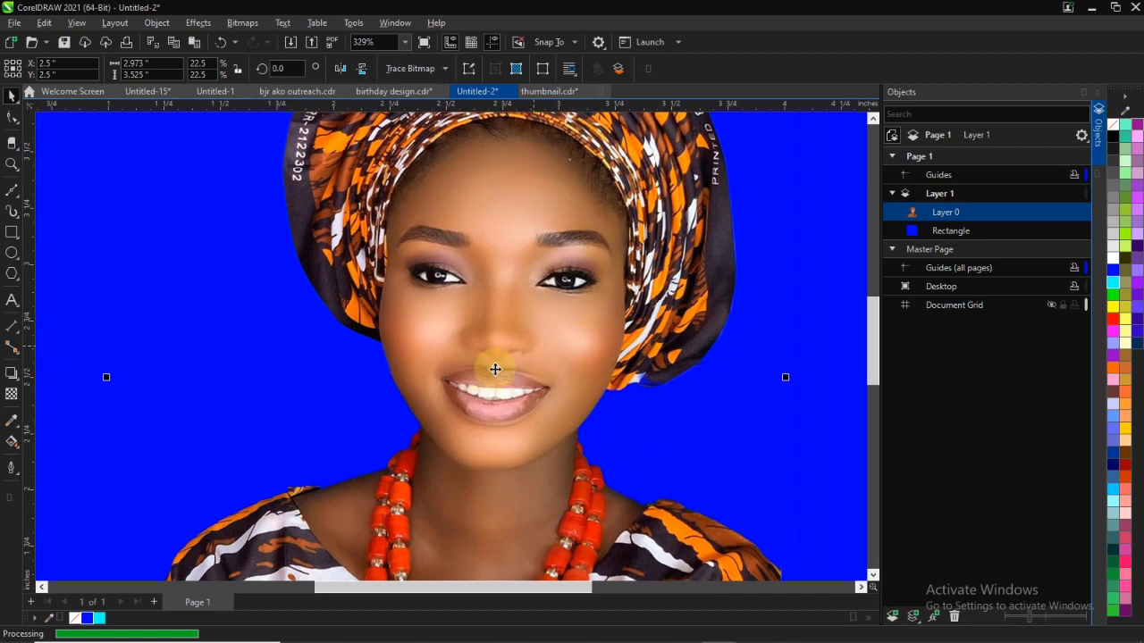
scroll(495, 369, down, 5)
scroll(454, 376, up, 4)
scroll(467, 365, down, 4)
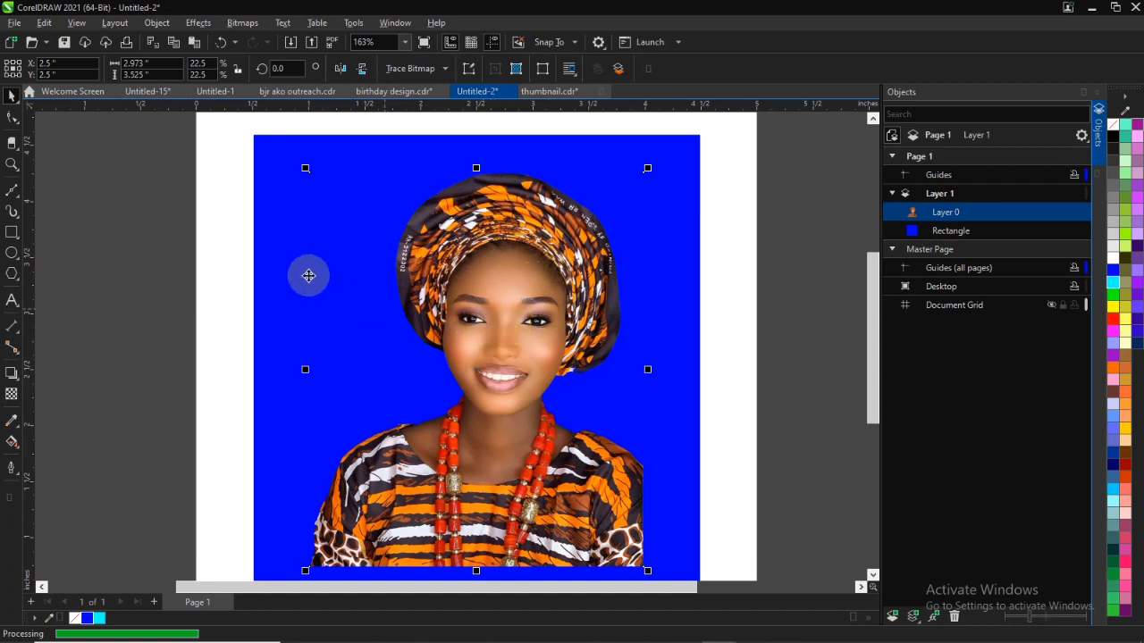
scroll(514, 259, down, 3)
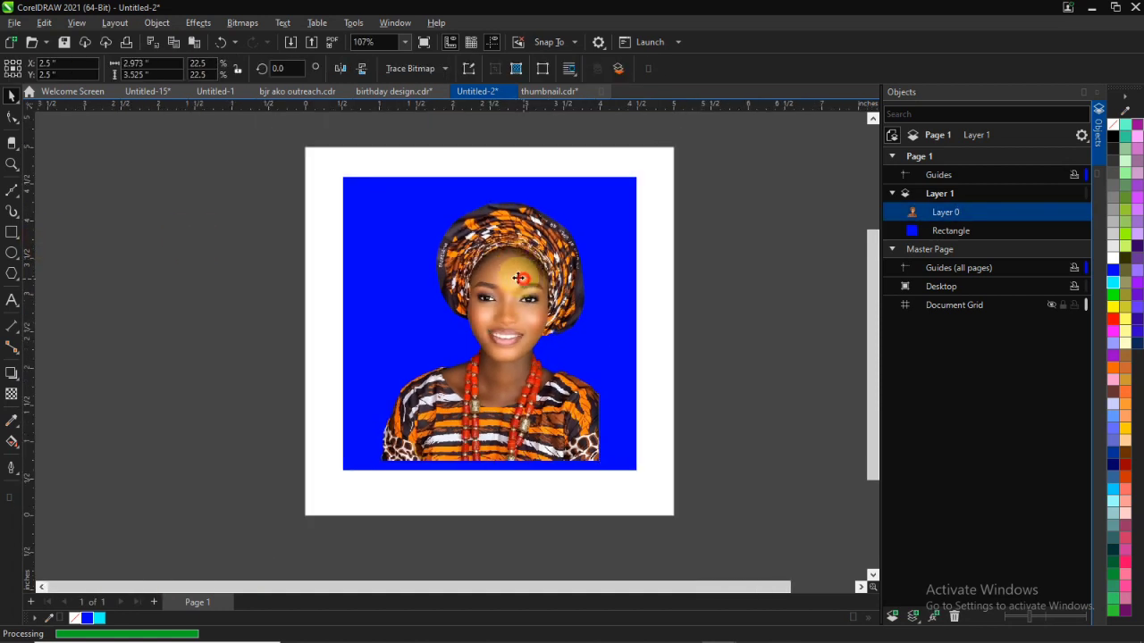
Step: Duplicate the photo to the left and convert the copy to 1-bit black and white at threshold 255
drag(518, 278, 291, 345)
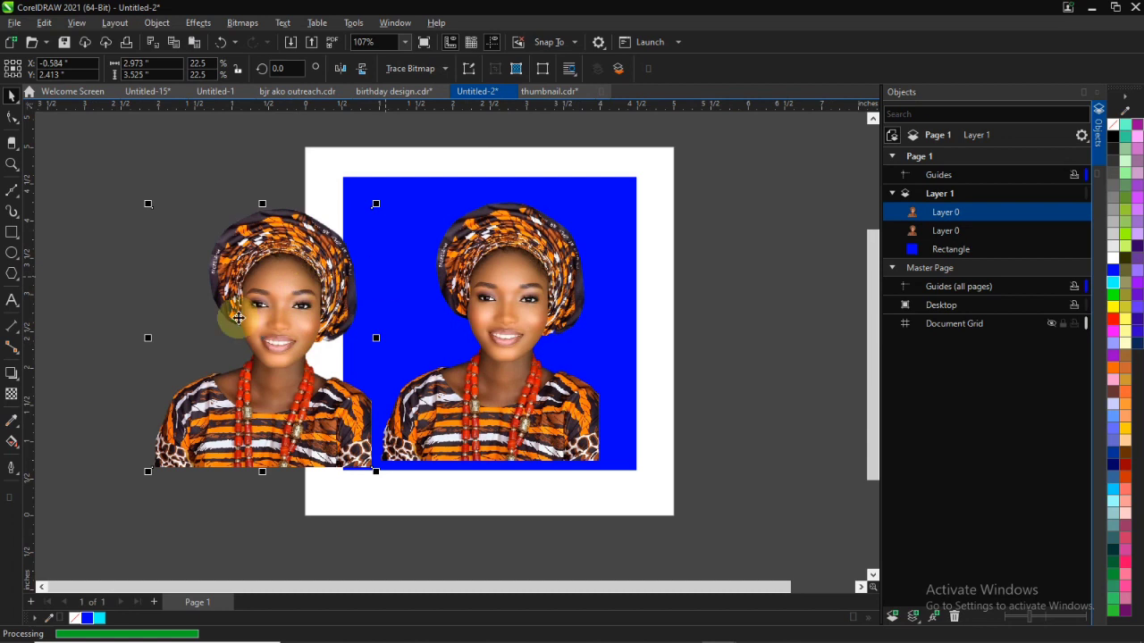
click(241, 23)
mouse_move(276, 145)
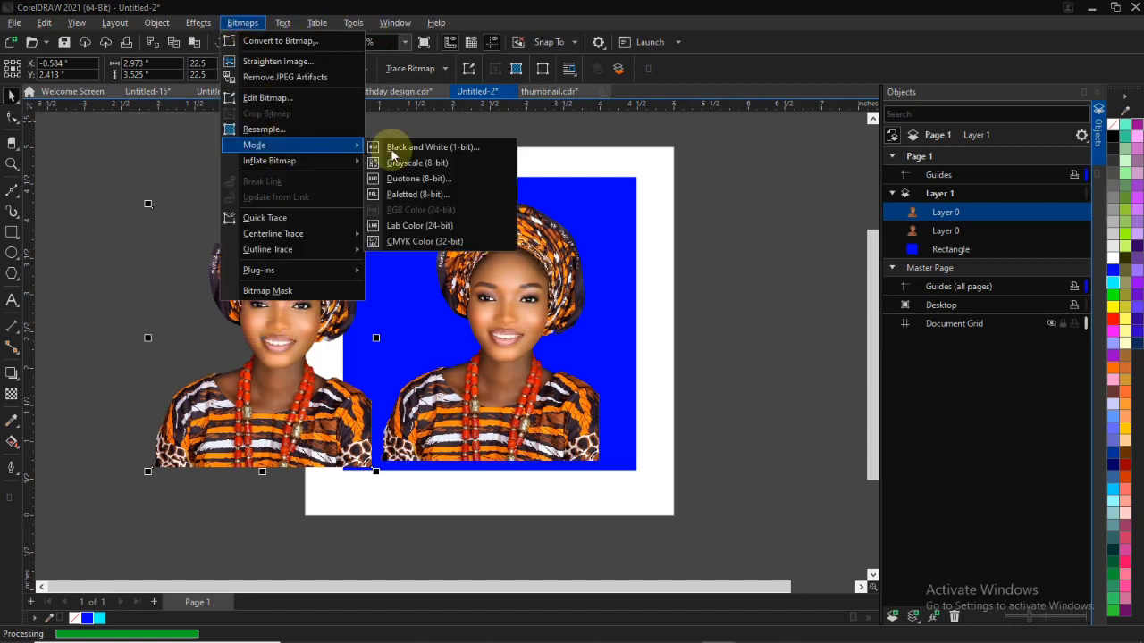
click(479, 148)
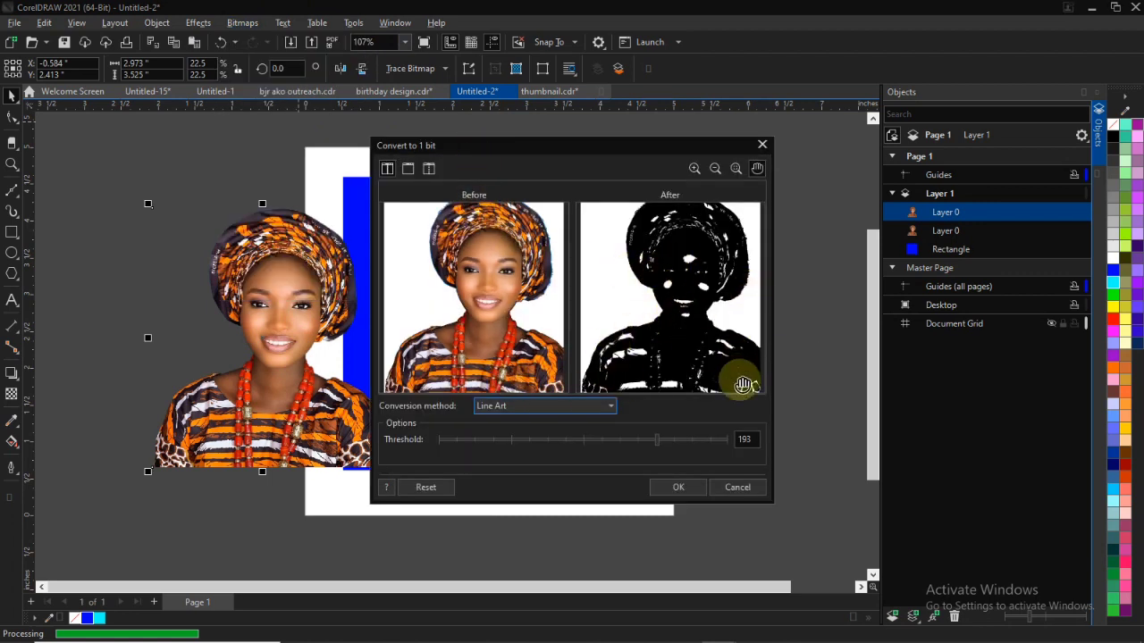
drag(686, 444, 730, 448)
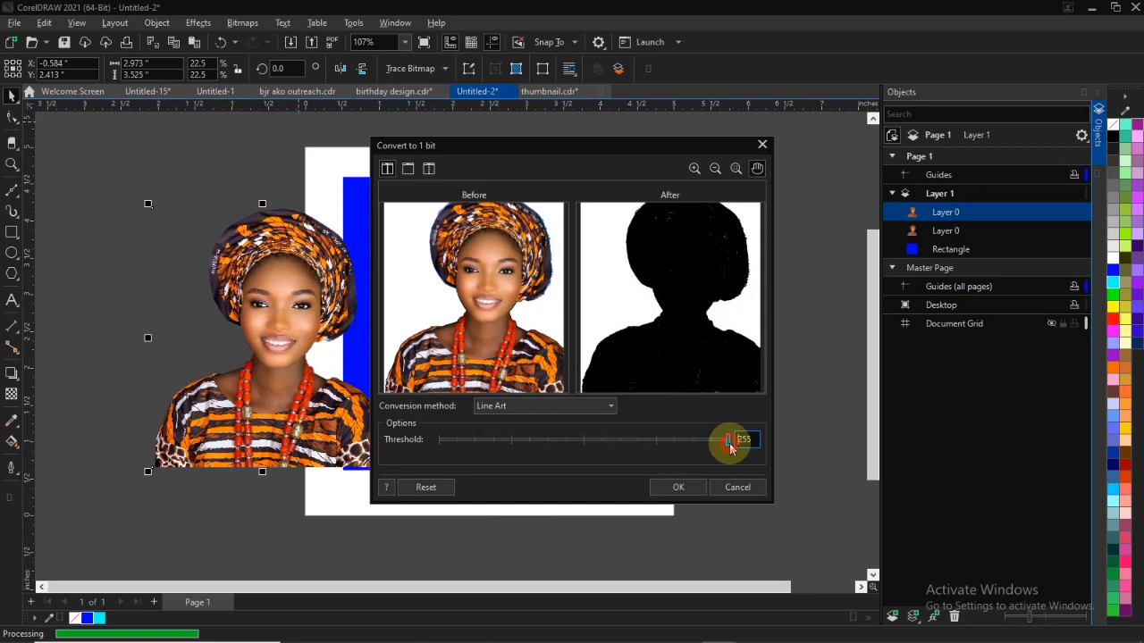
click(680, 486)
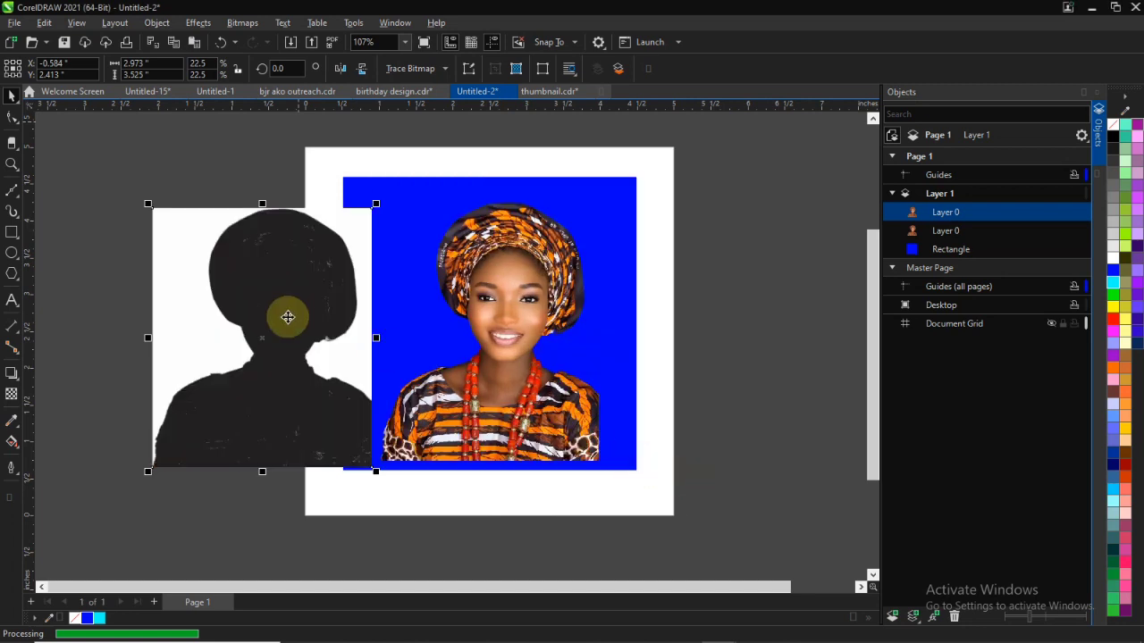
Step: Trace the silhouette bitmap as Clipart in PowerTRACE with the white background removed
right_click(290, 289)
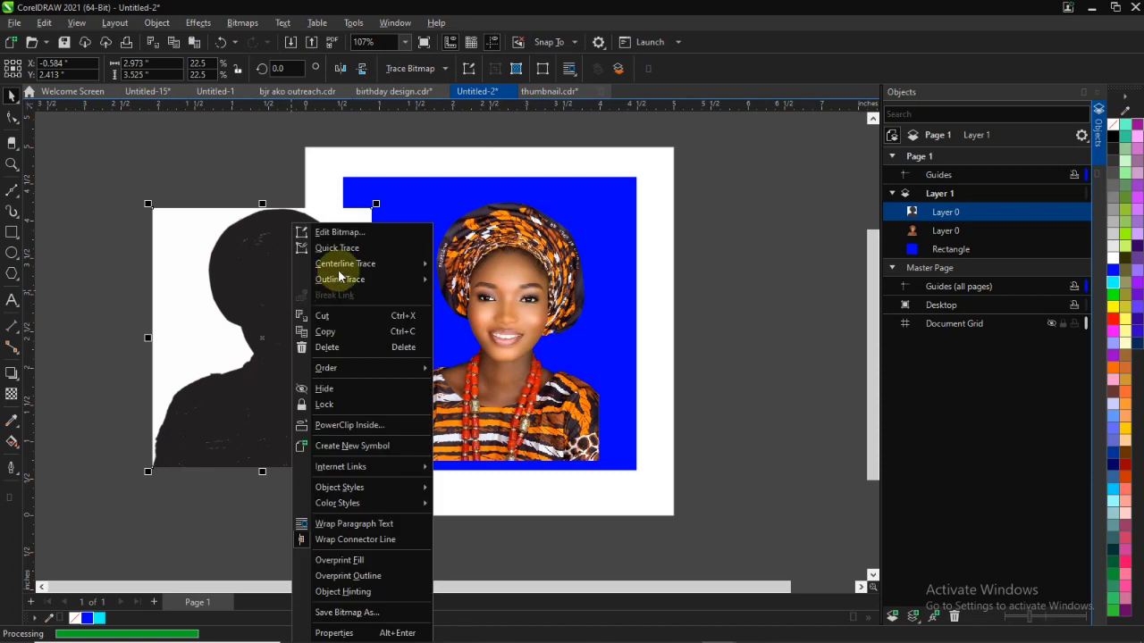
mouse_move(353, 279)
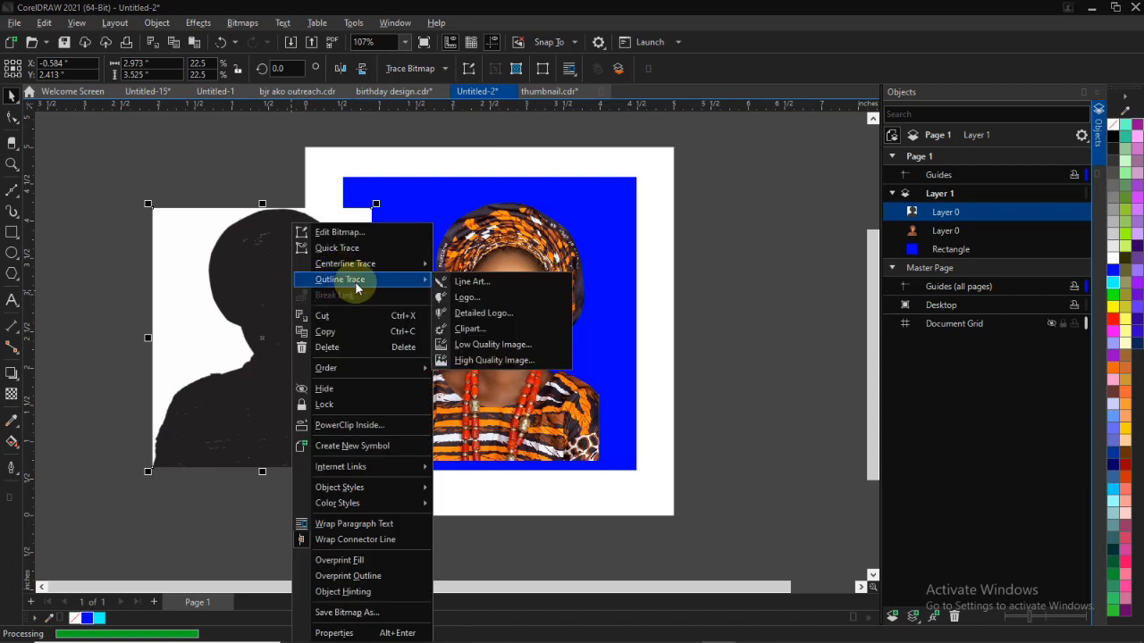
click(476, 331)
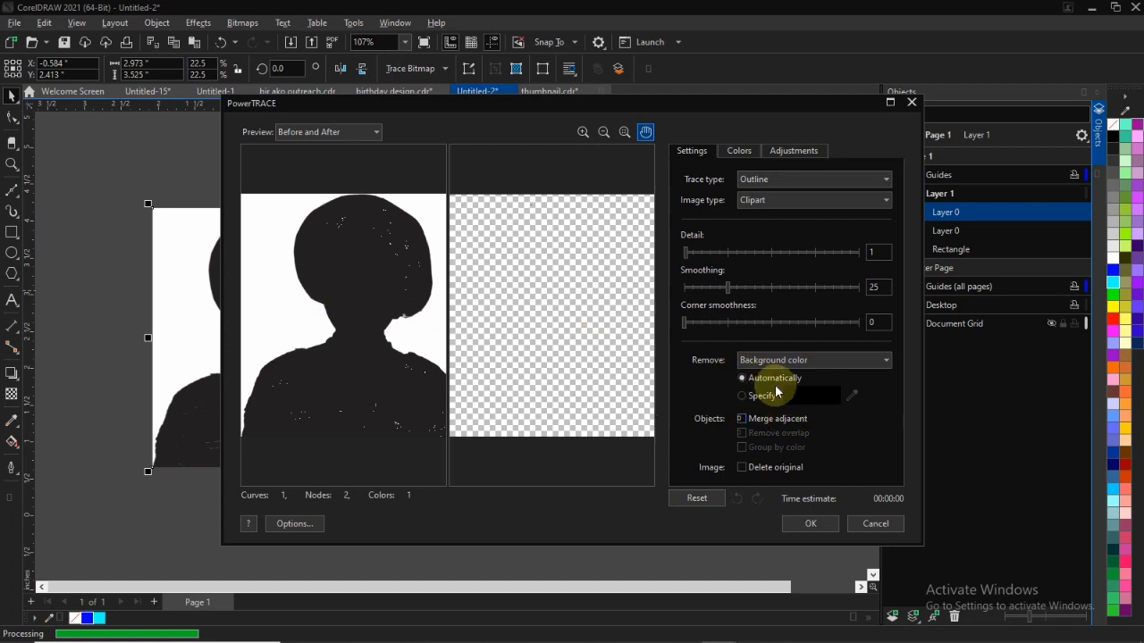
click(743, 398)
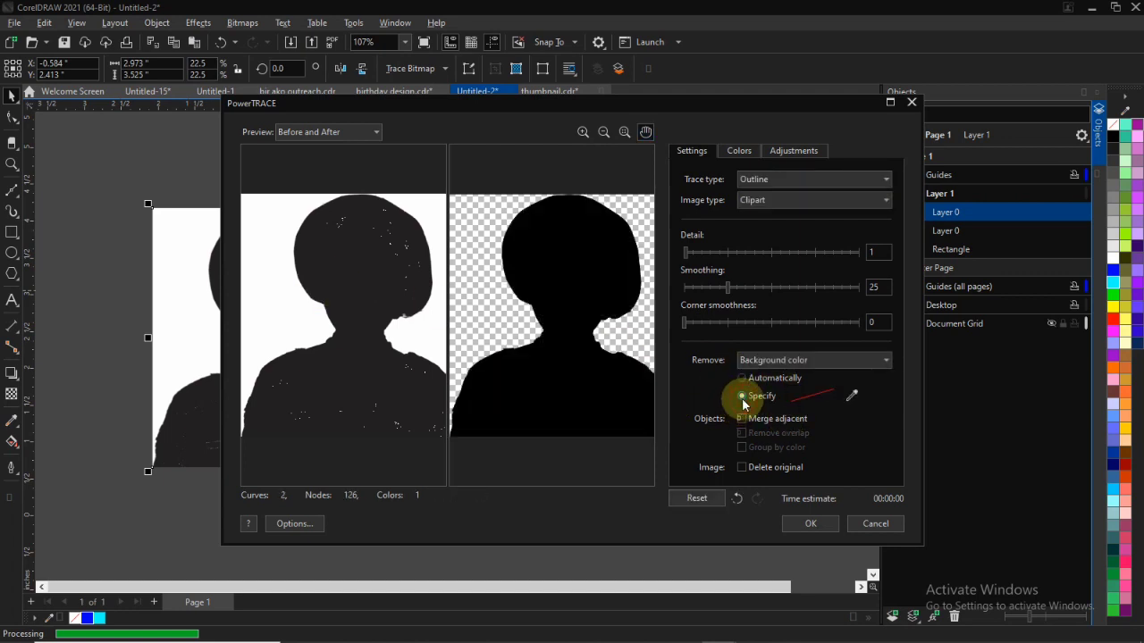
click(806, 526)
click(280, 276)
click(194, 158)
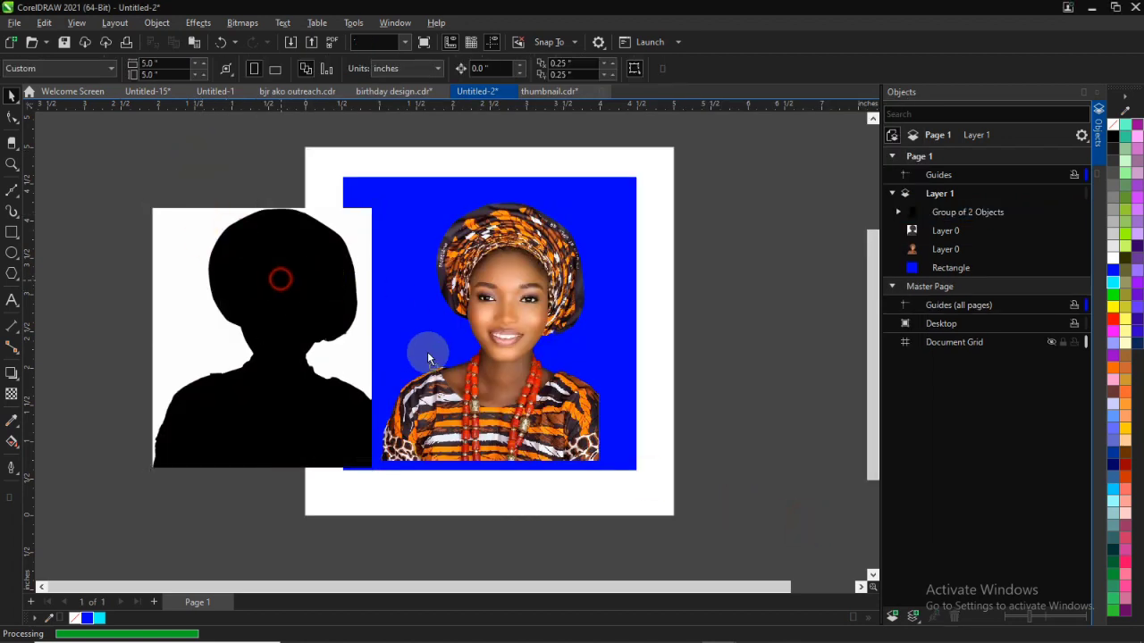
Step: Delete the original black-and-white silhouette bitmap
click(252, 267)
right_click(254, 267)
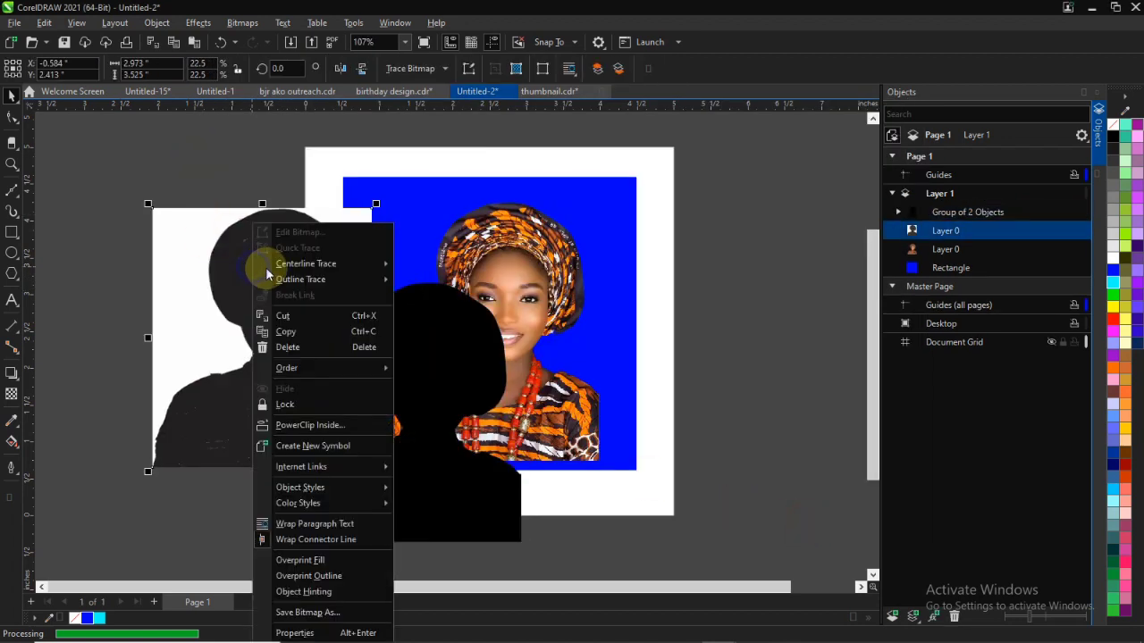
click(307, 347)
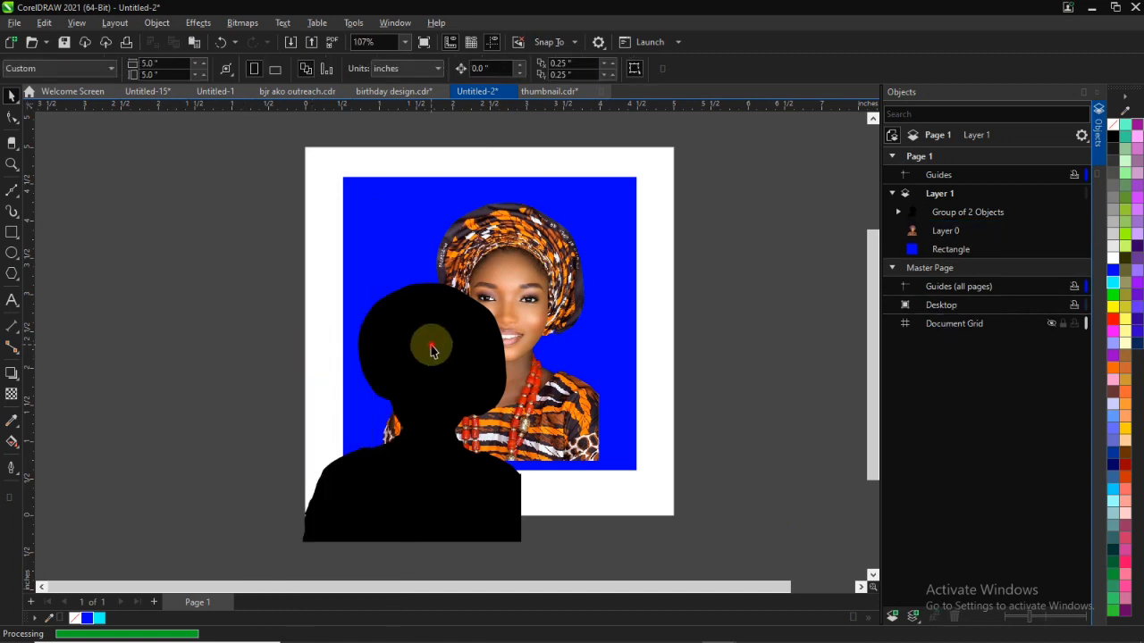
Step: Move the traced silhouette over the photo and fill it white
click(495, 269)
drag(497, 273, 479, 276)
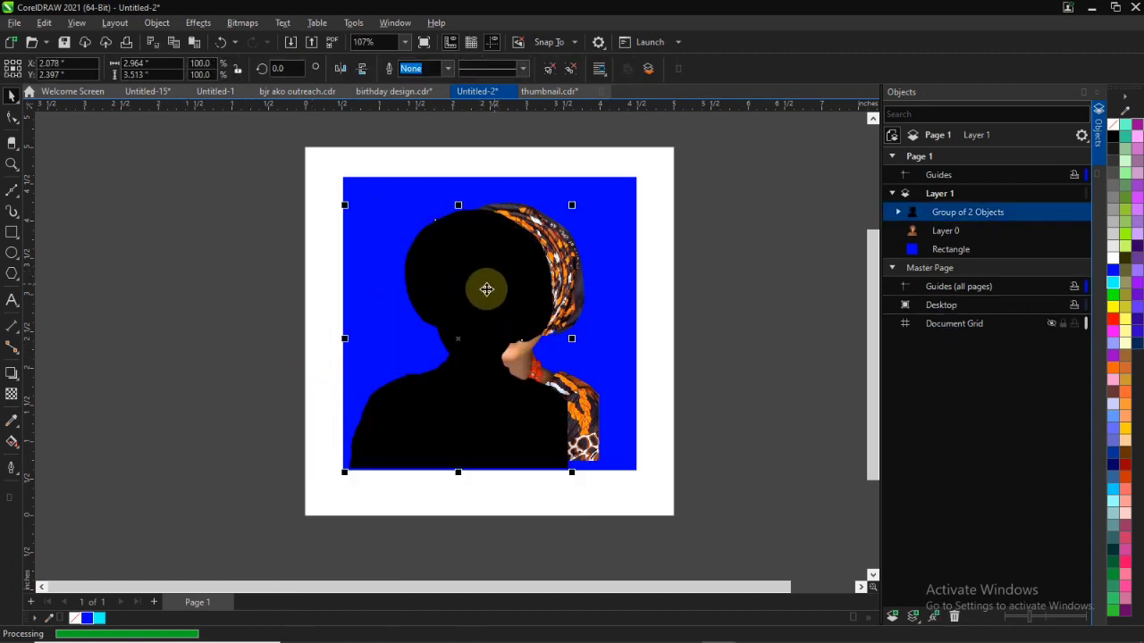
click(1108, 266)
scroll(513, 274, up, 3)
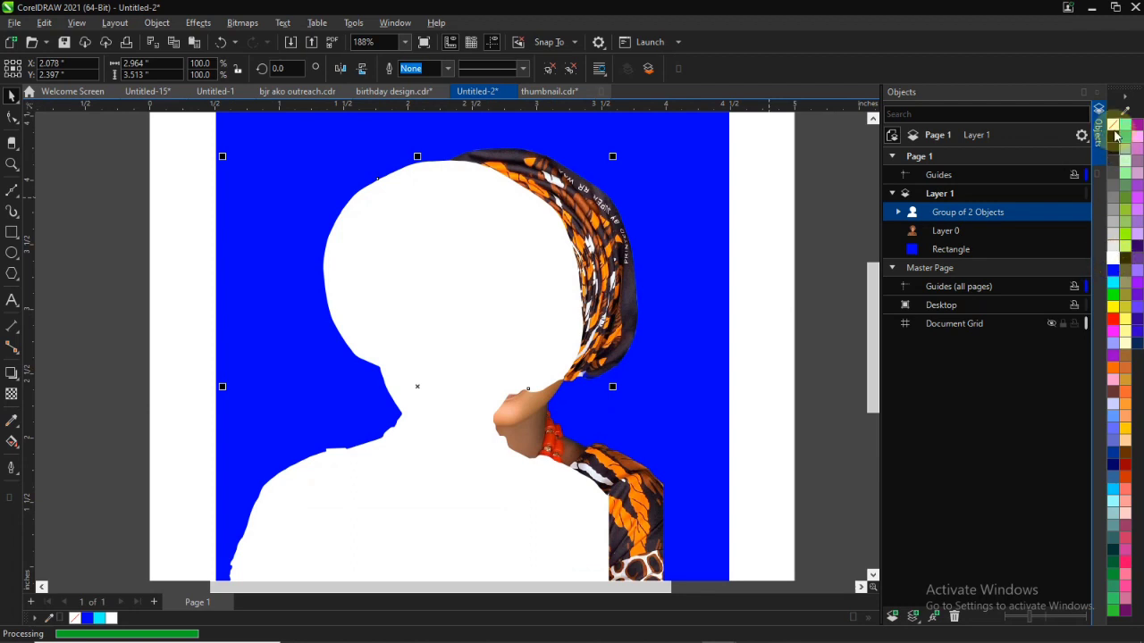
scroll(485, 332, up, 2)
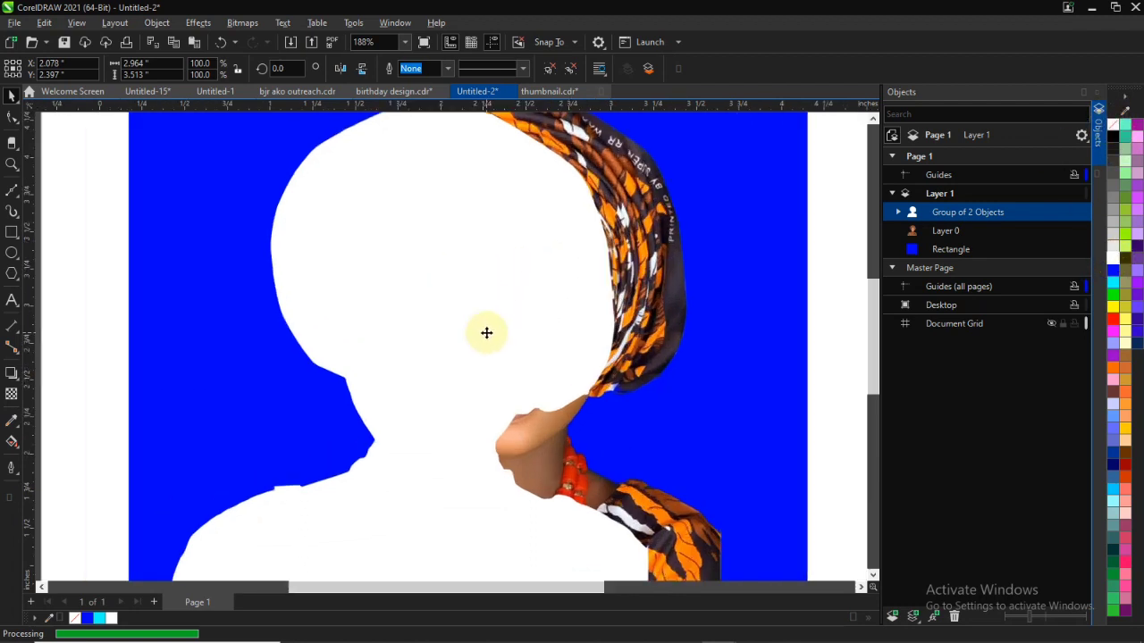
scroll(473, 331, down, 1)
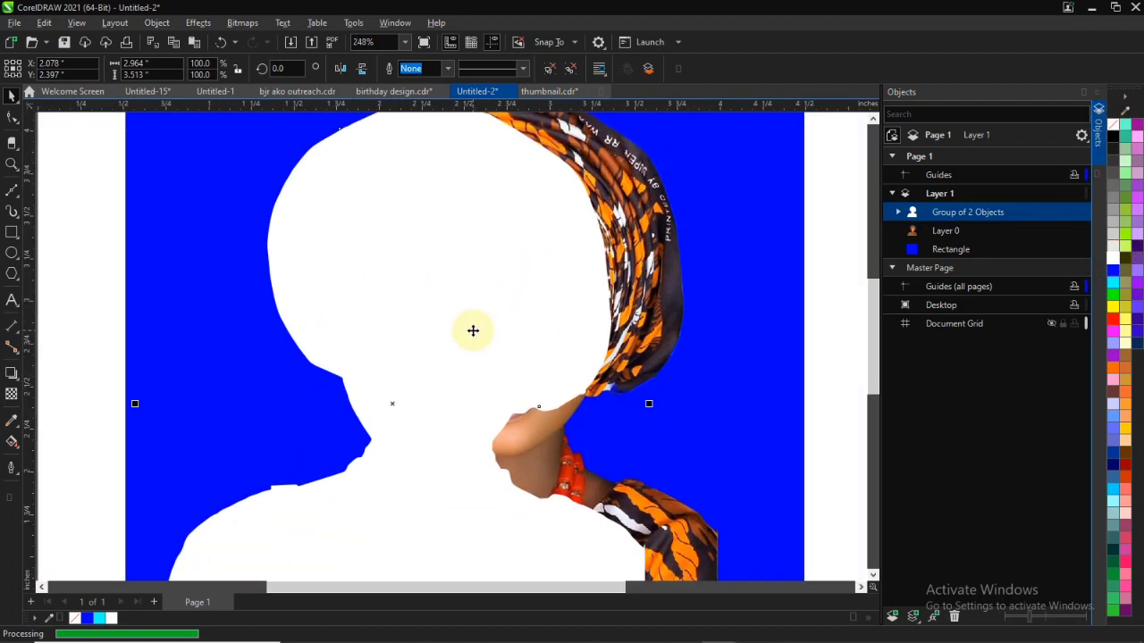
Step: Remove the silhouette's fill and give it a 3.0 pt white outline
click(1113, 129)
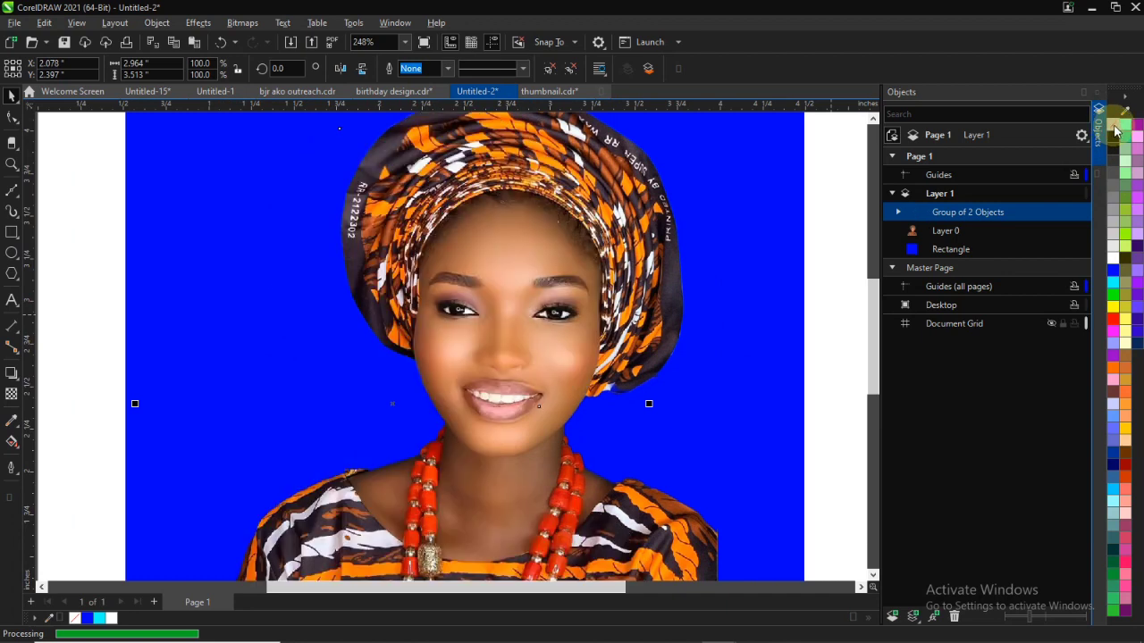
right_click(1113, 258)
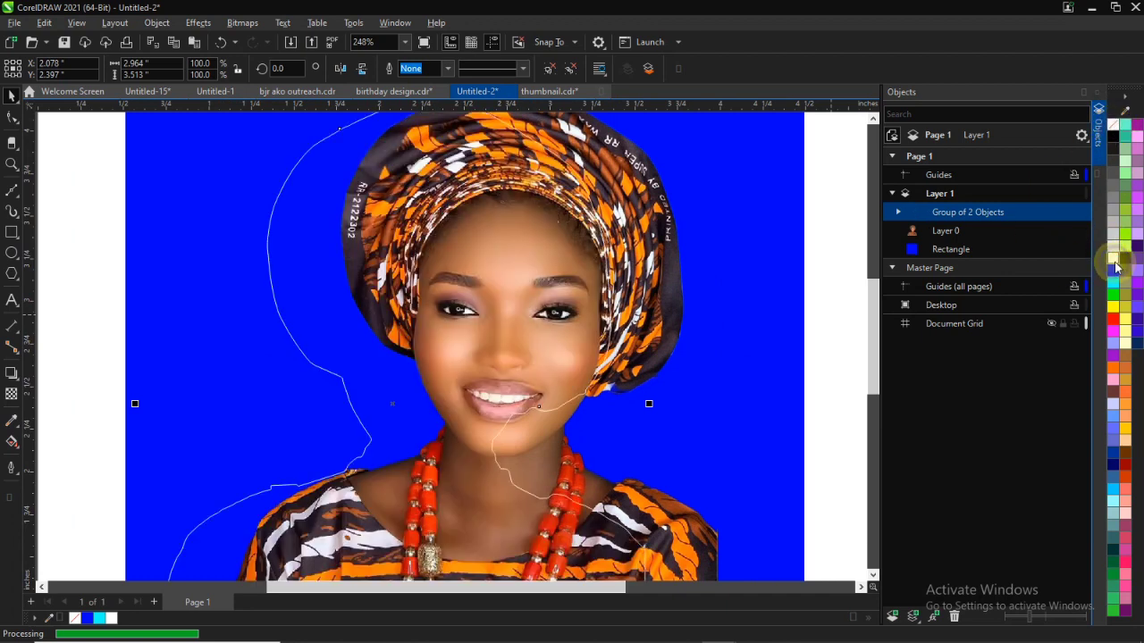
click(445, 71)
click(413, 158)
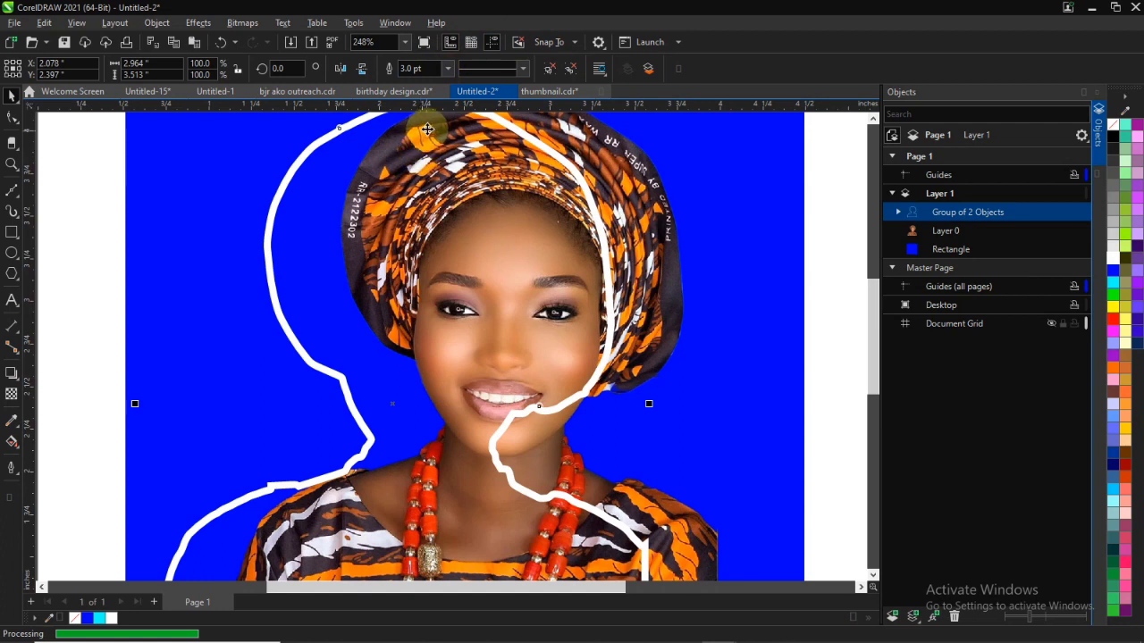
Step: Centre the white outline and the photo on each other
scroll(451, 219, down, 2)
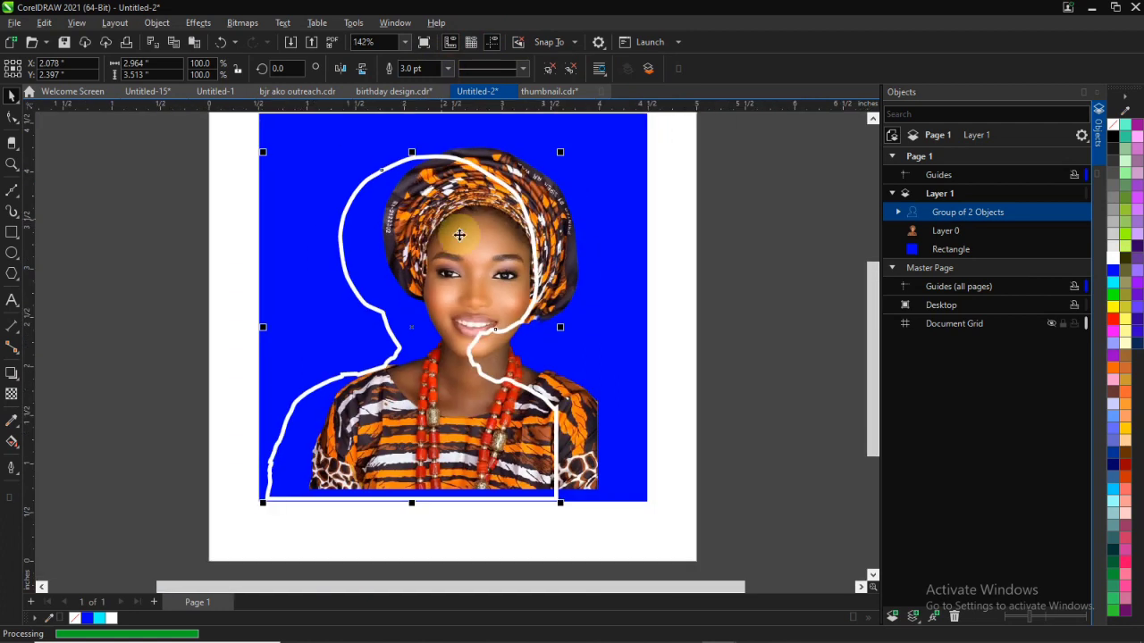
shift+click(587, 393)
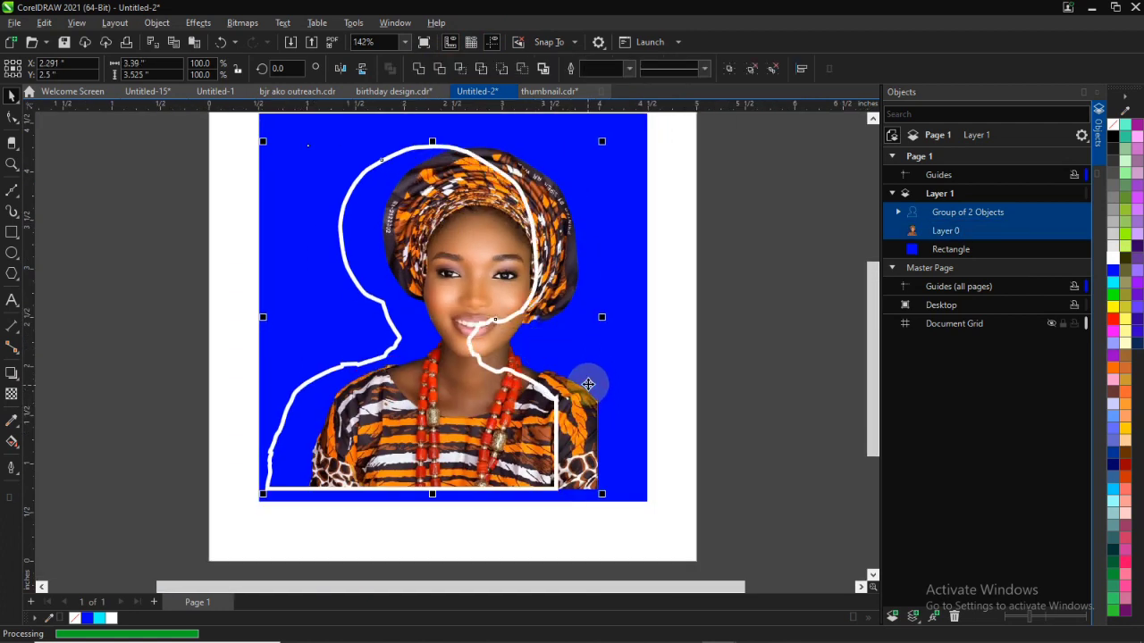
key(c)
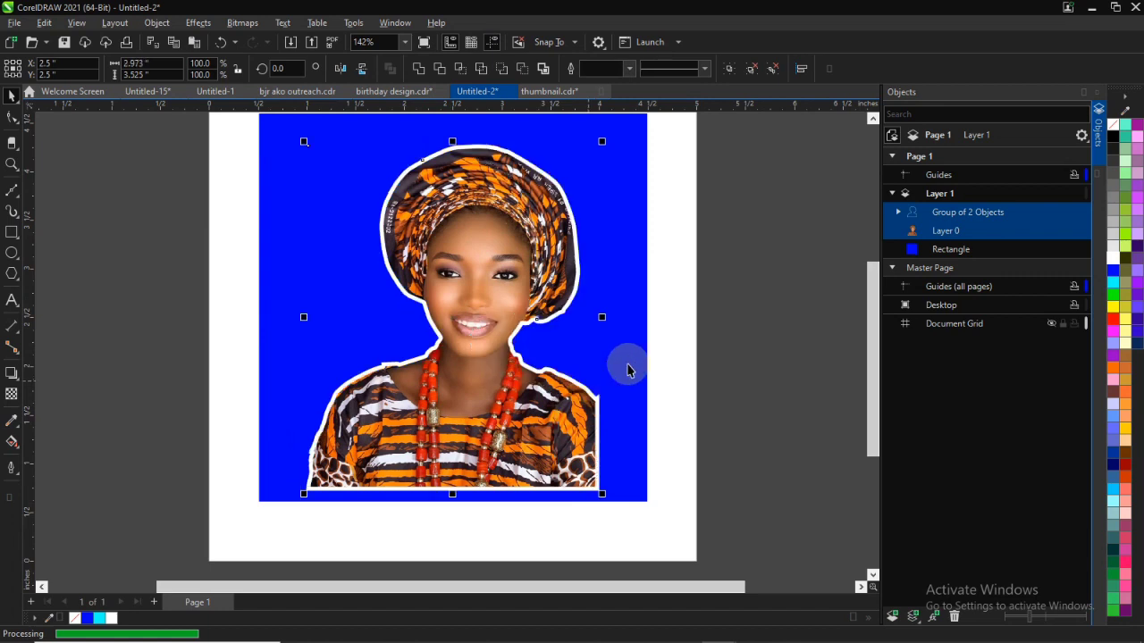
click(778, 276)
scroll(561, 396, up, 1)
scroll(613, 400, up, 2)
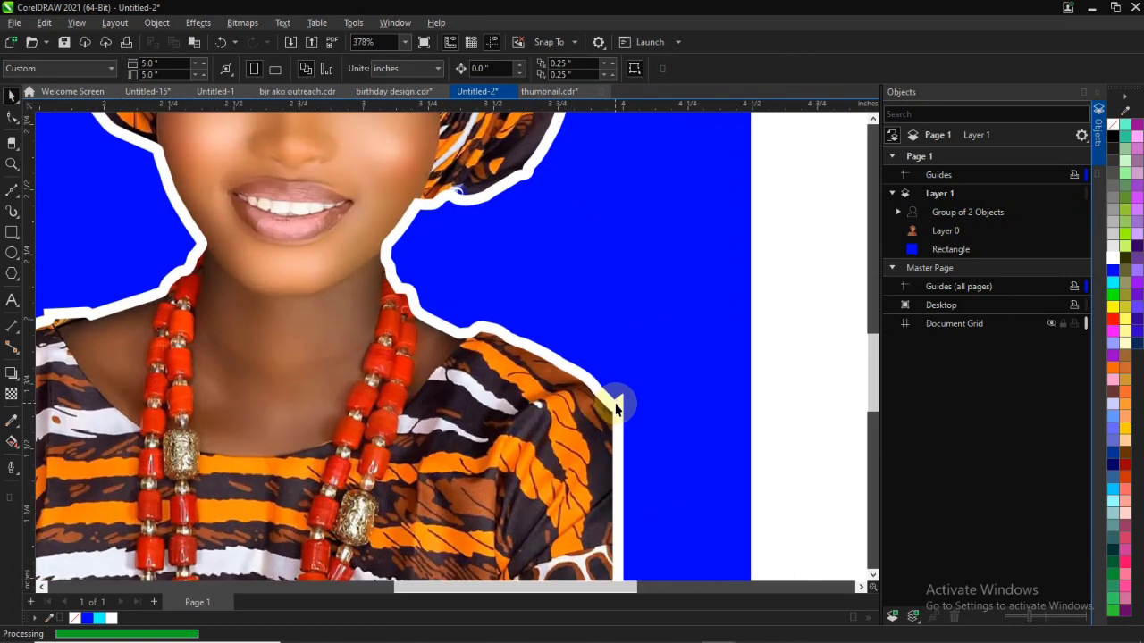
Step: Shift the white outline down-left and bring the photo in front of it
click(616, 404)
scroll(619, 404, down, 2)
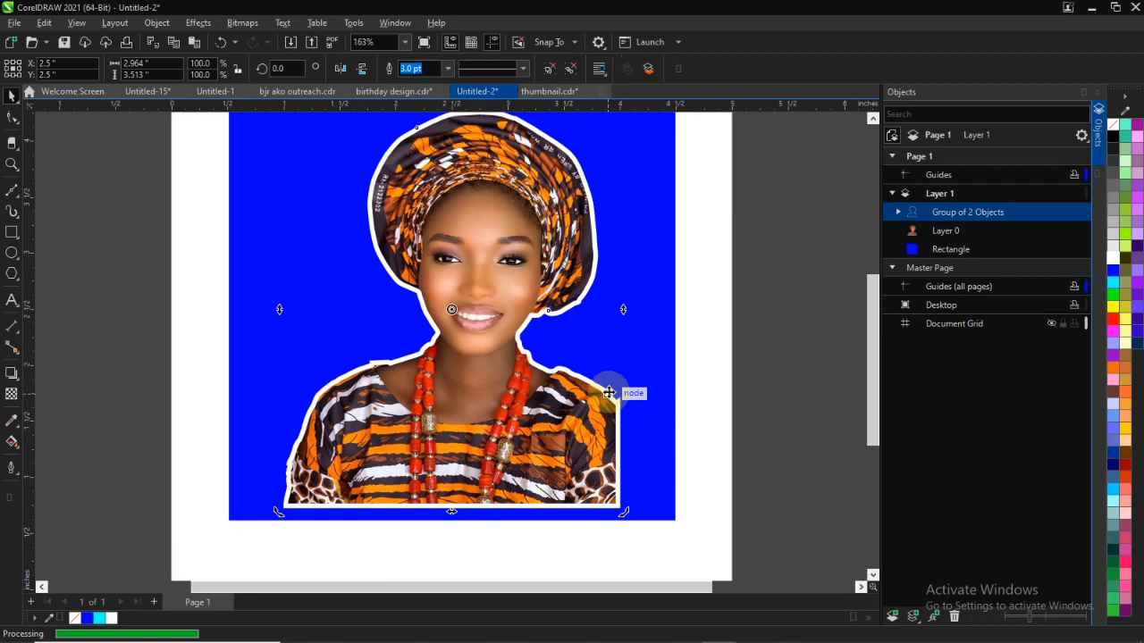
click(791, 289)
scroll(416, 384, down, 1)
scroll(384, 393, up, 3)
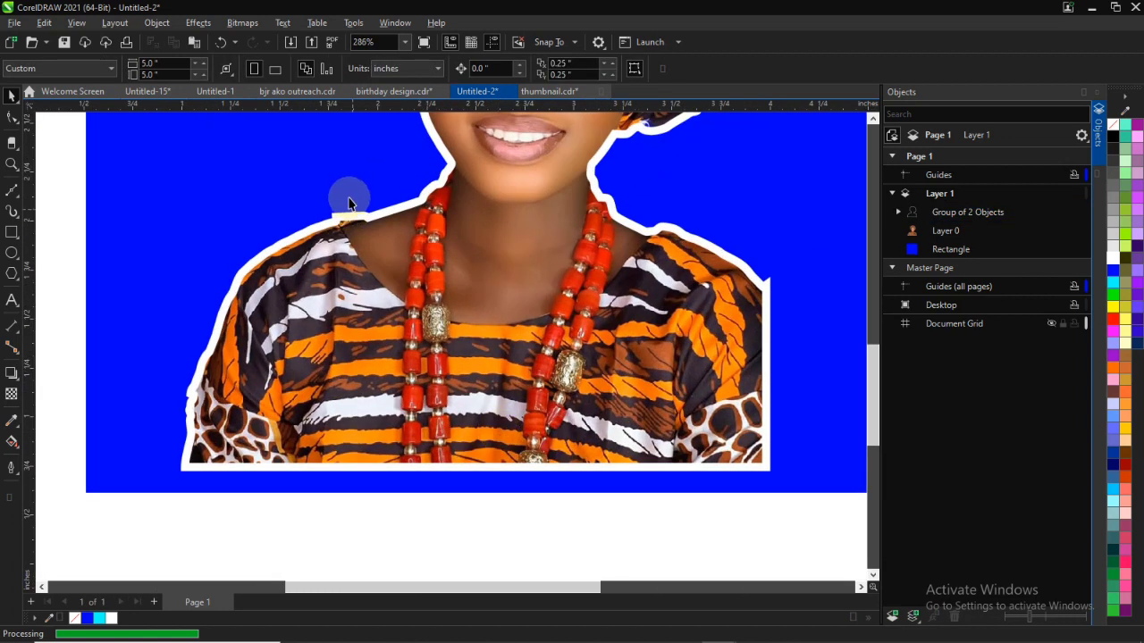
click(323, 227)
drag(331, 222, 273, 248)
click(765, 300)
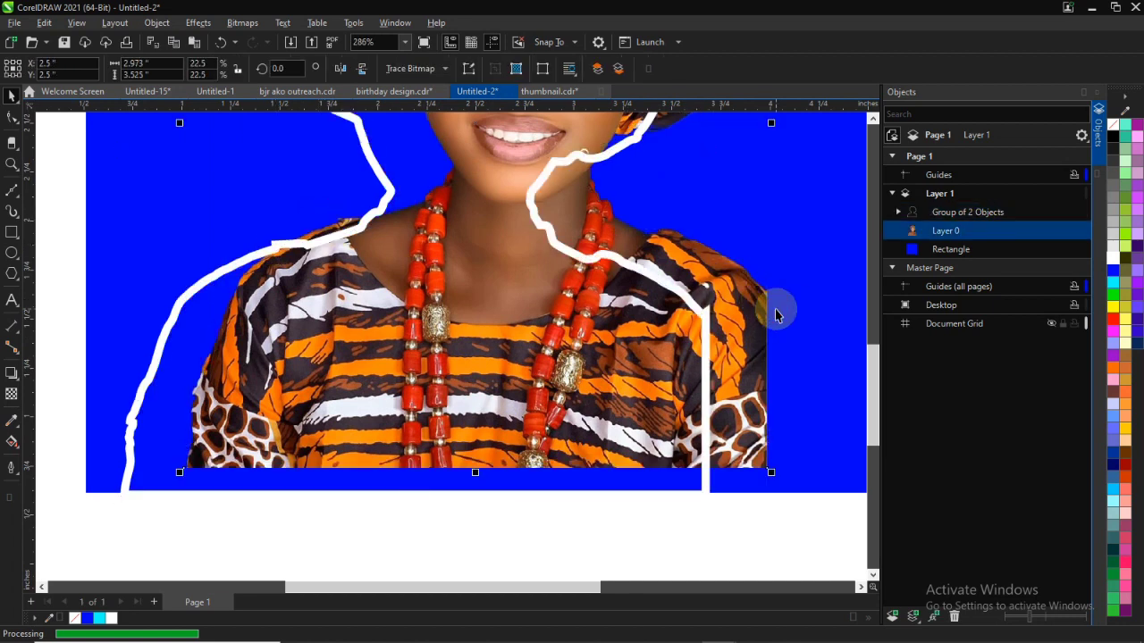
key(shift+Page_Up)
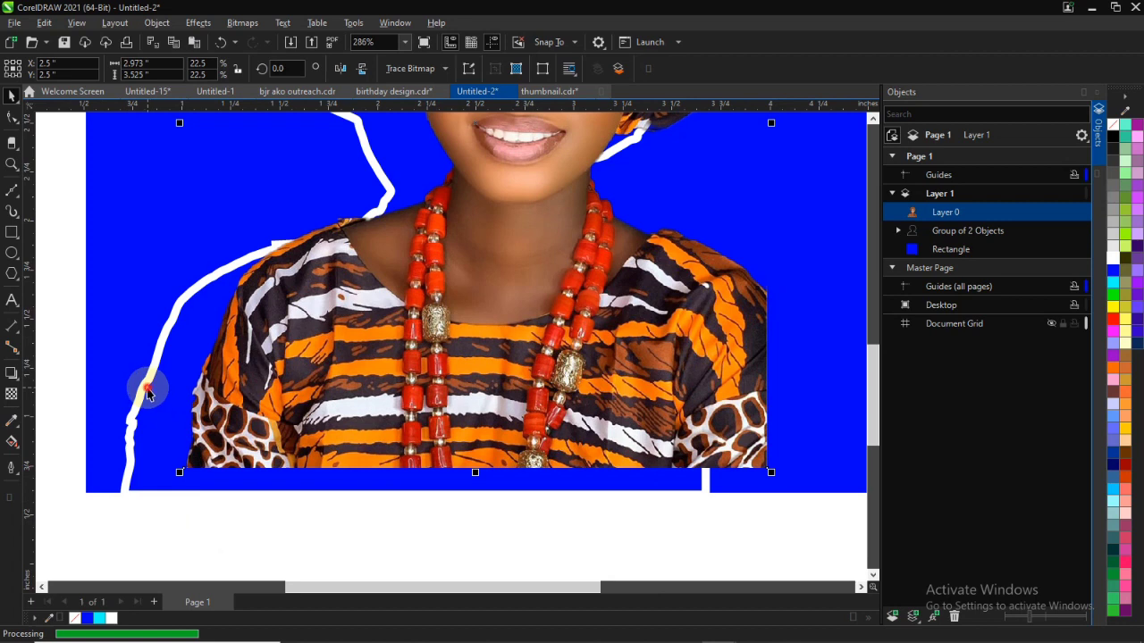
Step: Realign the white outline group with the photo so it hugs her silhouette
click(148, 391)
click(191, 345)
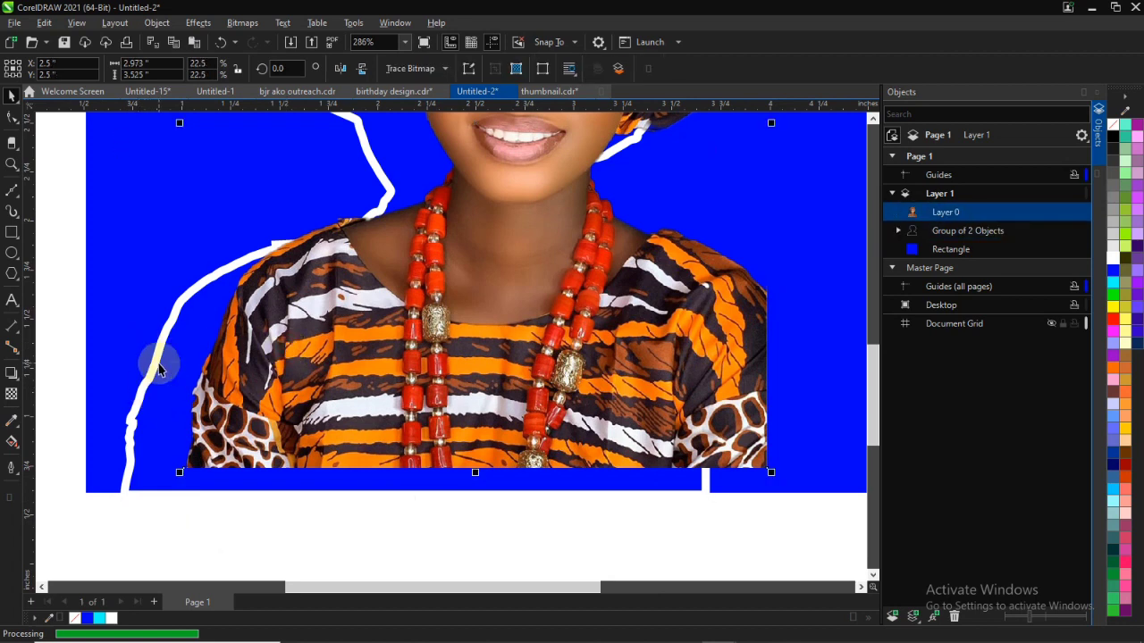
shift+click(153, 365)
key(b)
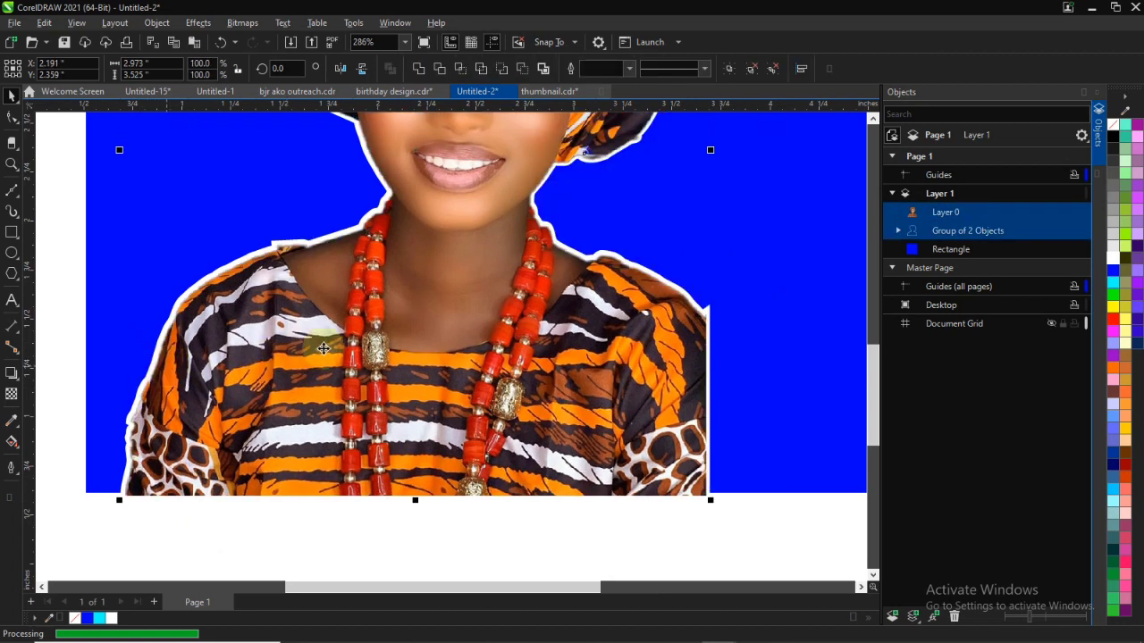
scroll(375, 352, down, 3)
scroll(450, 191, up, 1)
scroll(445, 178, up, 2)
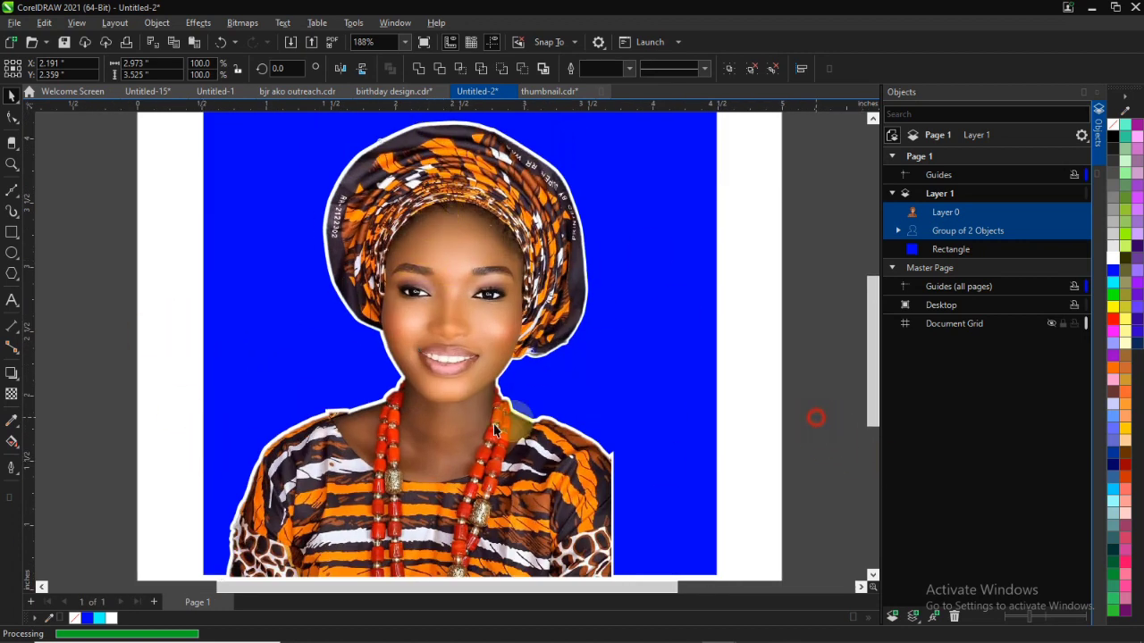
click(814, 416)
scroll(544, 455, down, 2)
scroll(536, 465, up, 3)
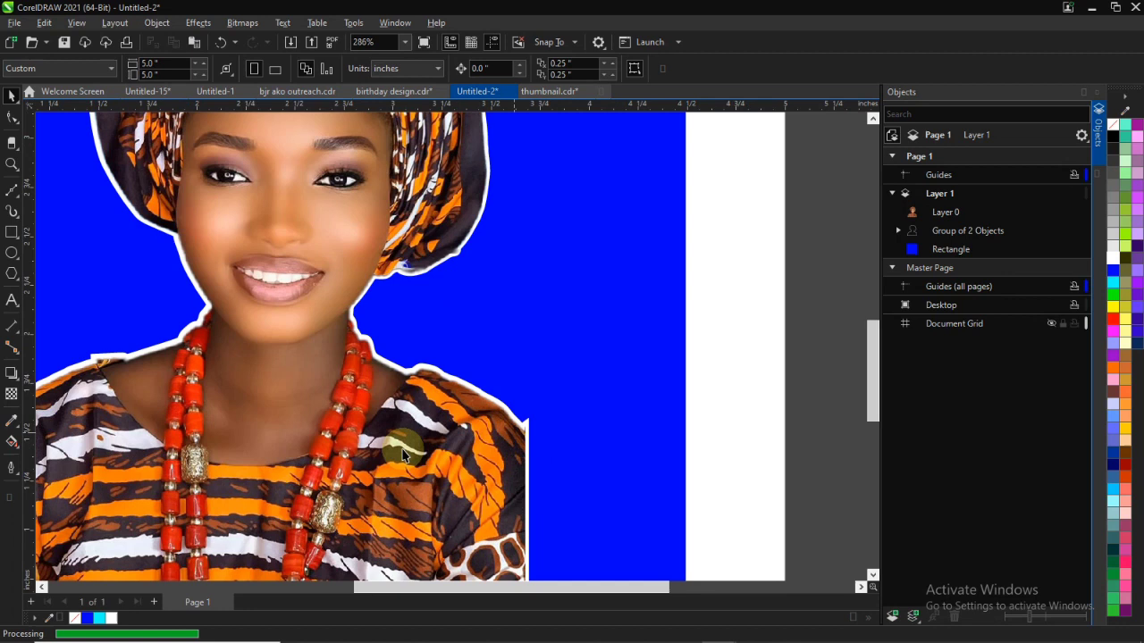
scroll(398, 449, up, 2)
scroll(663, 409, down, 2)
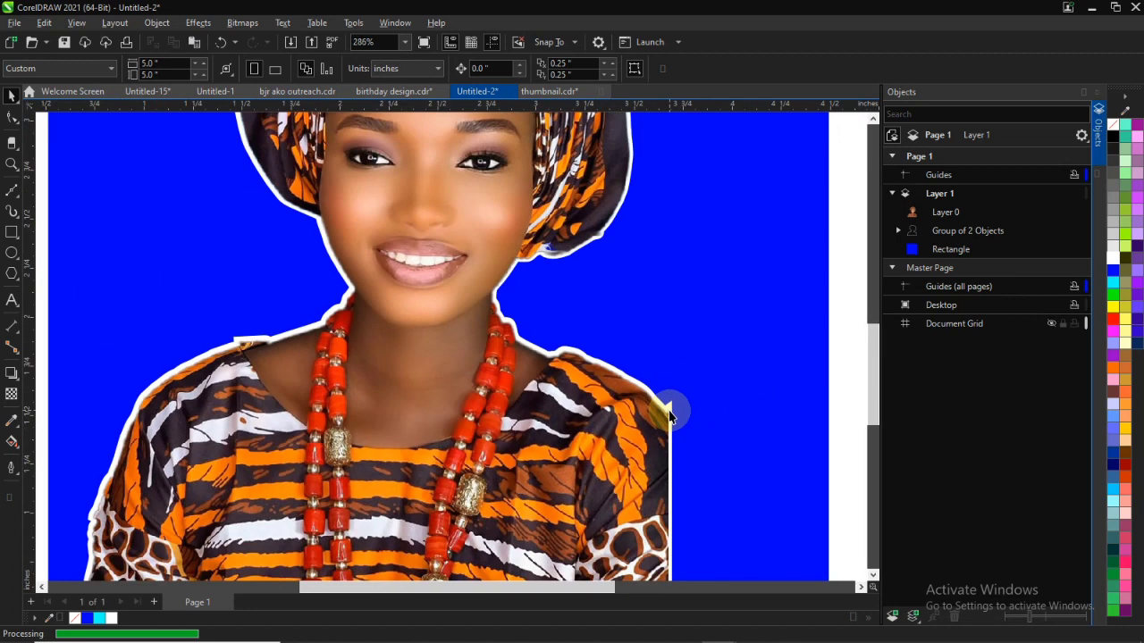
scroll(665, 407, up, 6)
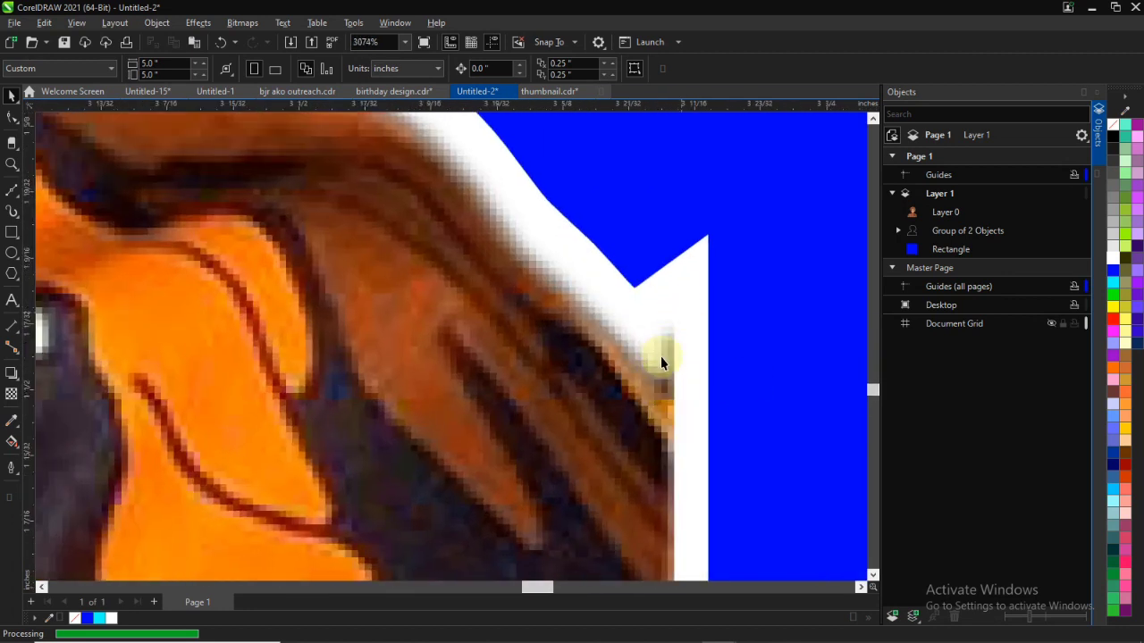
scroll(661, 366, down, 7)
scroll(625, 371, down, 3)
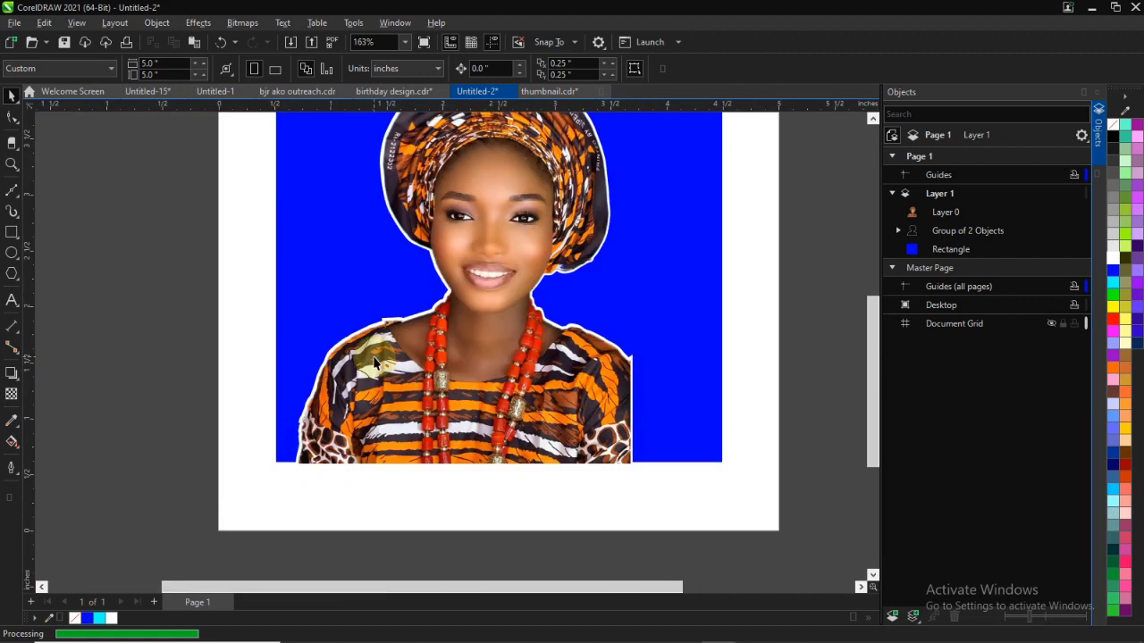
scroll(401, 306, up, 5)
scroll(368, 357, up, 2)
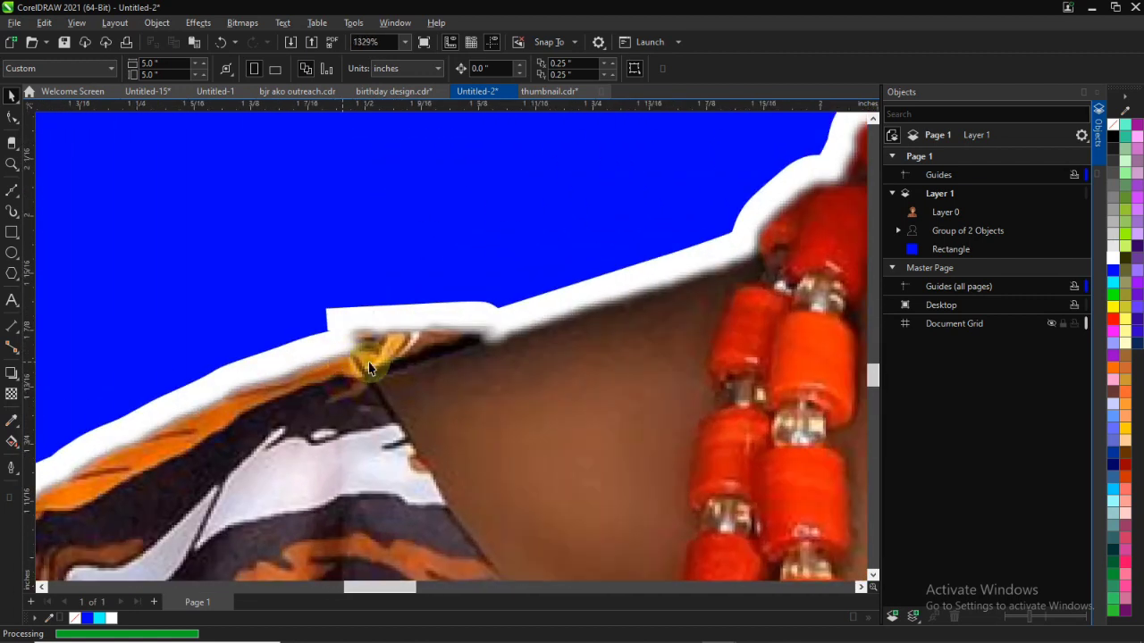
scroll(377, 349, down, 6)
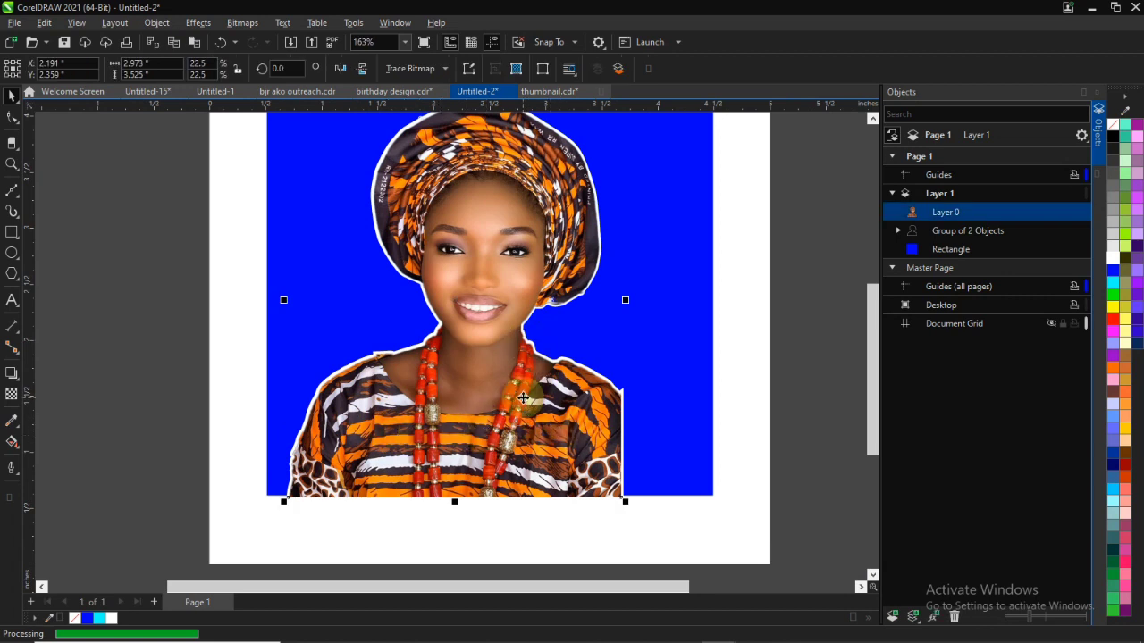
Step: Fix the stacking order so the blue square sits behind the portrait
key(shift+Page_Down)
click(629, 315)
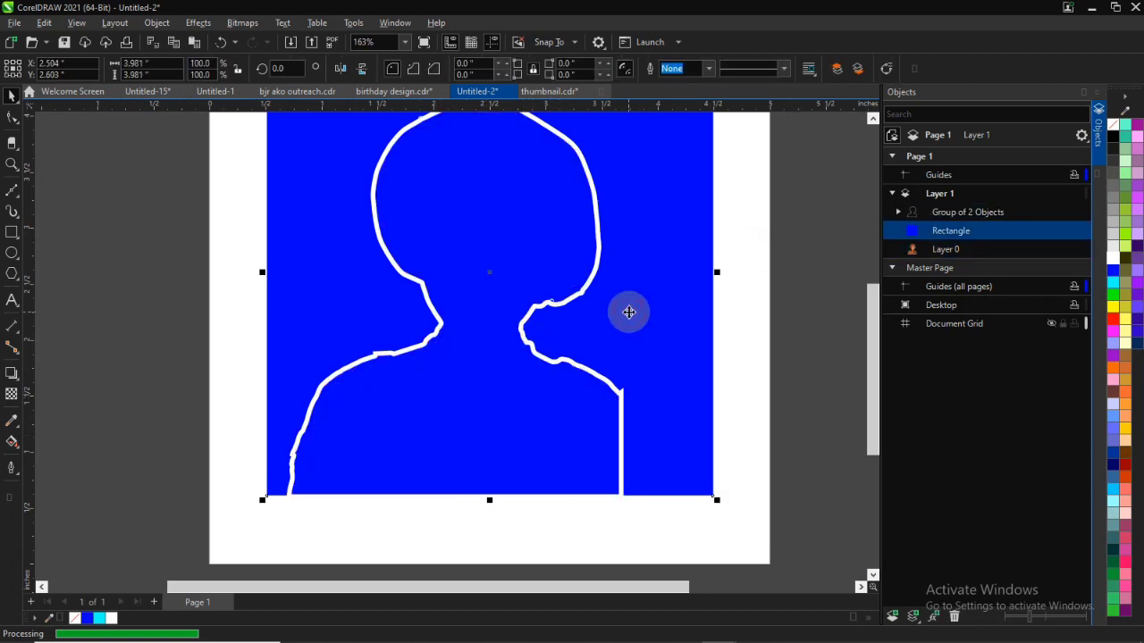
key(shift+Page_Down)
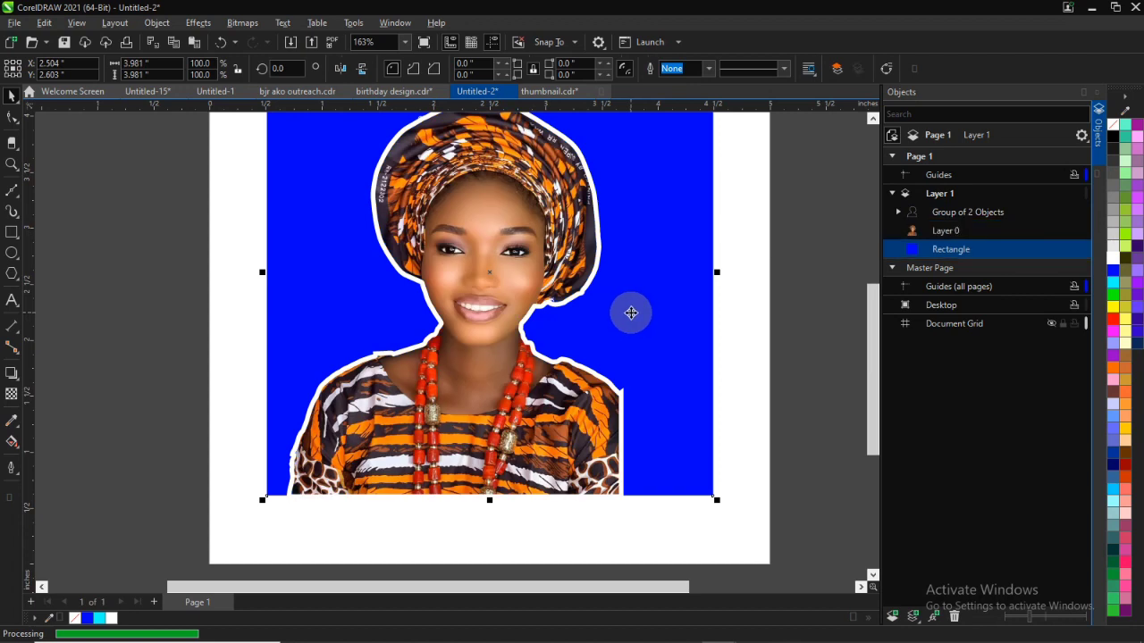
scroll(622, 390, up, 5)
Step: Break the white outline group apart and weld its two curves into one
click(622, 391)
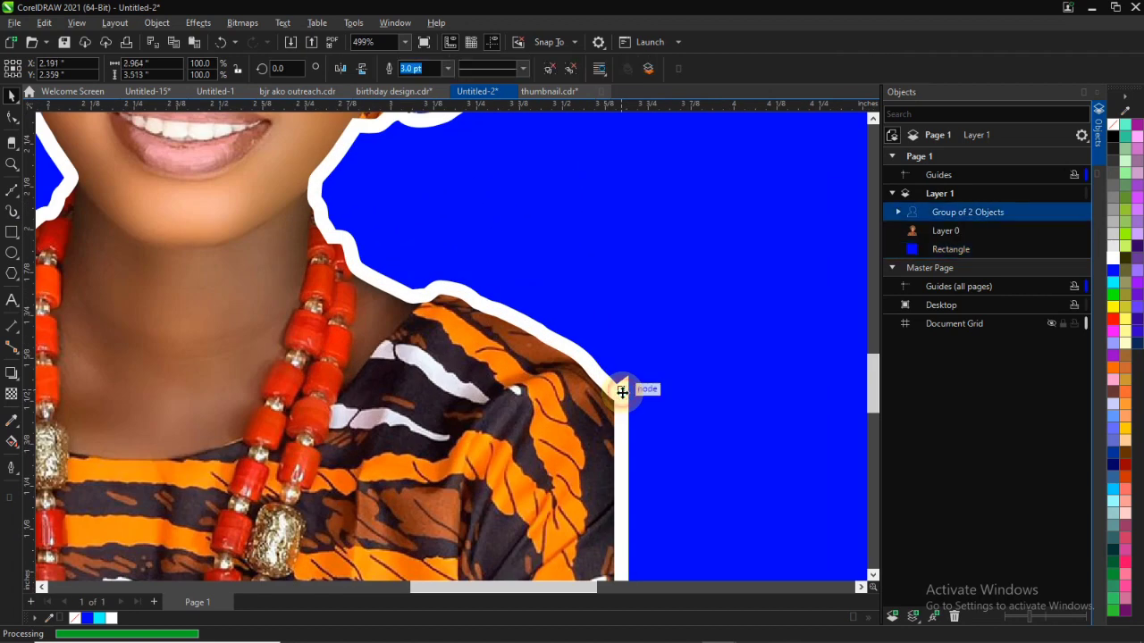
click(12, 118)
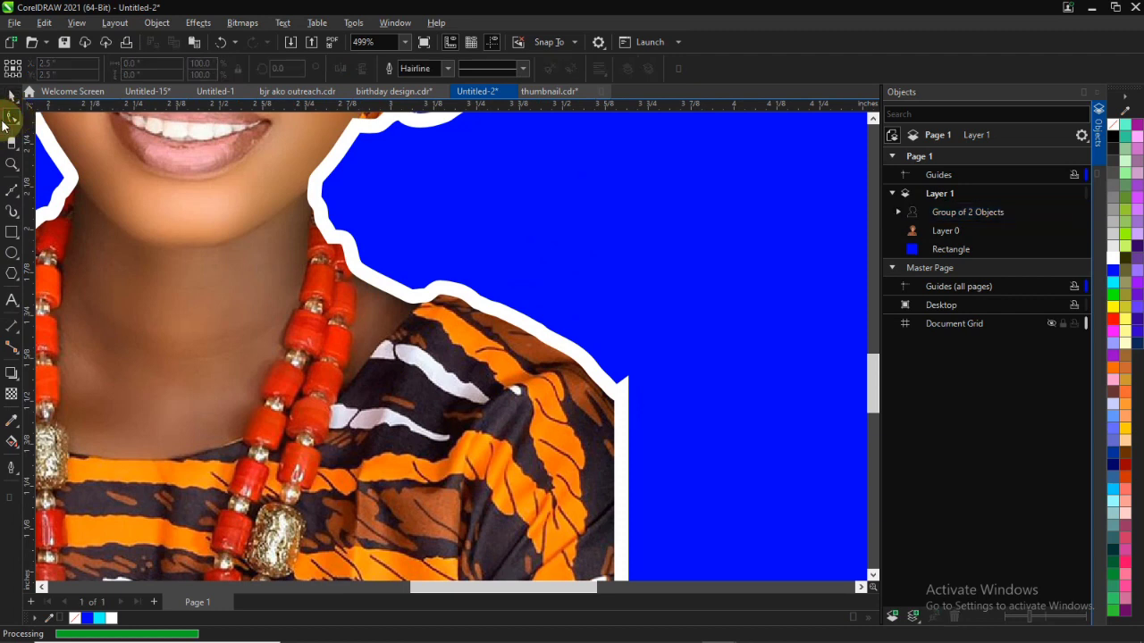
click(7, 97)
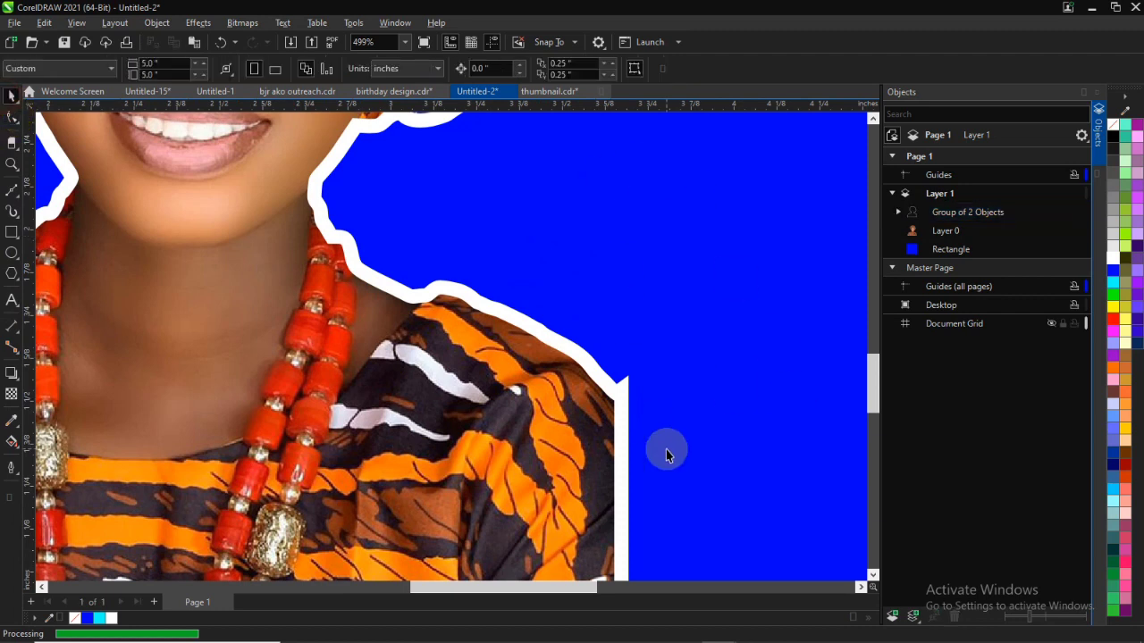
scroll(665, 455, down, 3)
click(638, 401)
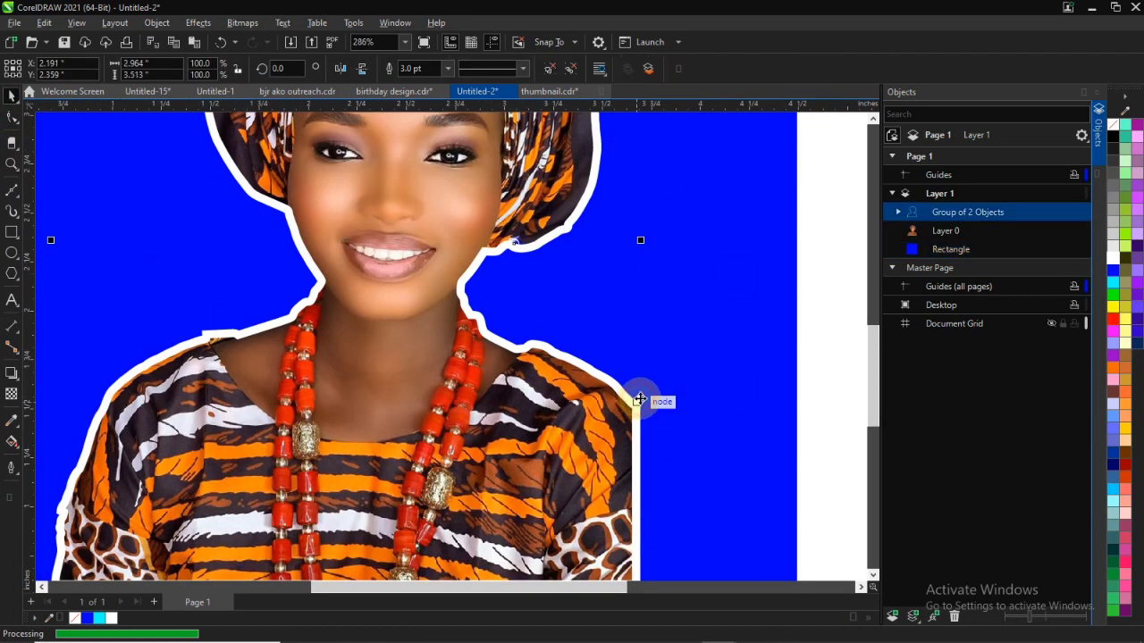
click(546, 69)
scroll(715, 277, down, 6)
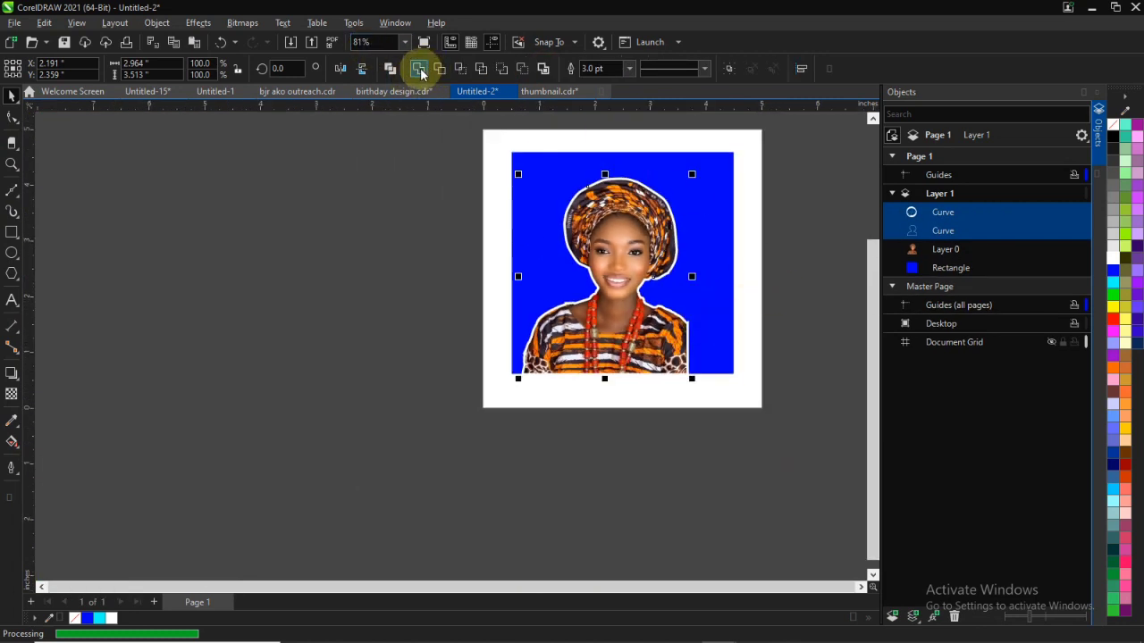
click(420, 70)
Step: With the Shape tool (F10), select the outline's corner node at the right shoulder step
click(383, 329)
scroll(698, 322, up, 6)
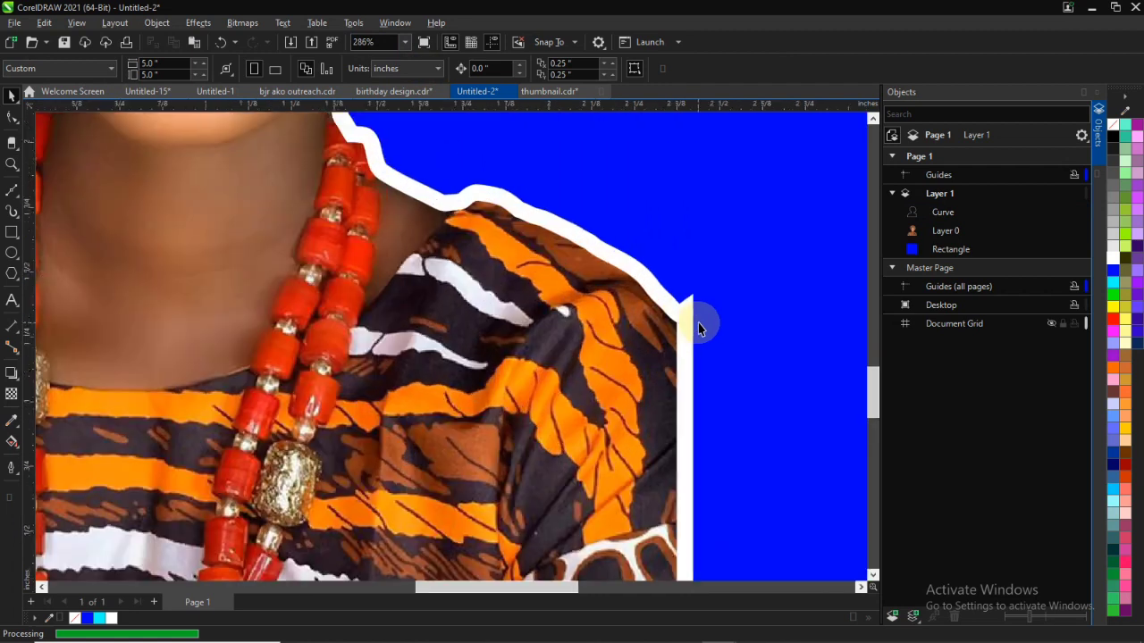
key(F10)
click(689, 306)
scroll(688, 313, up, 8)
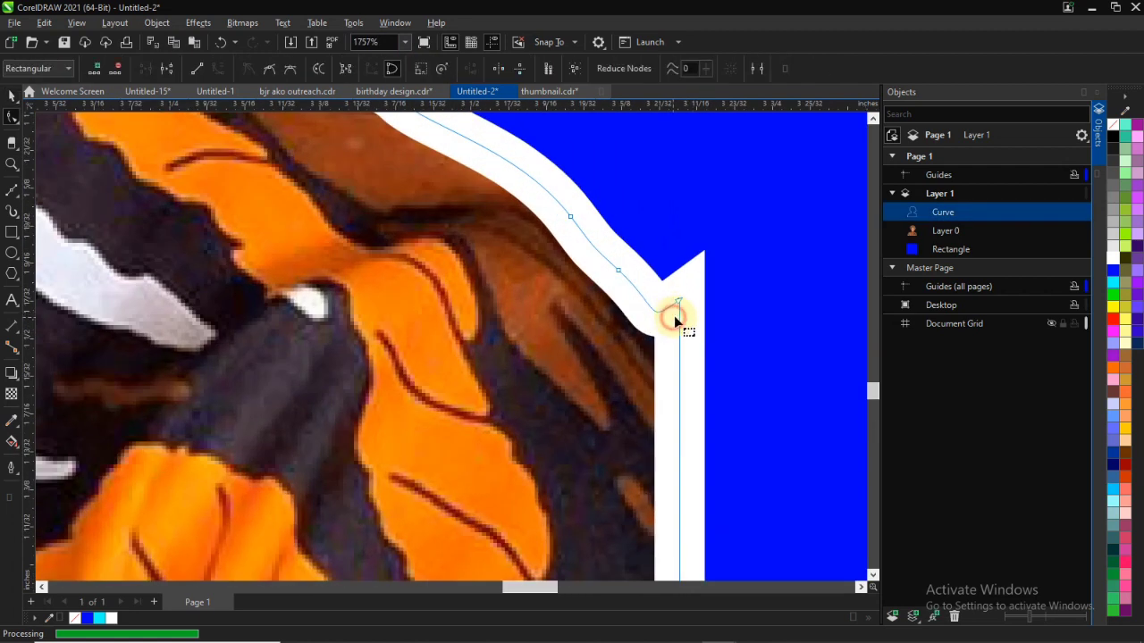
click(674, 319)
scroll(679, 308, down, 6)
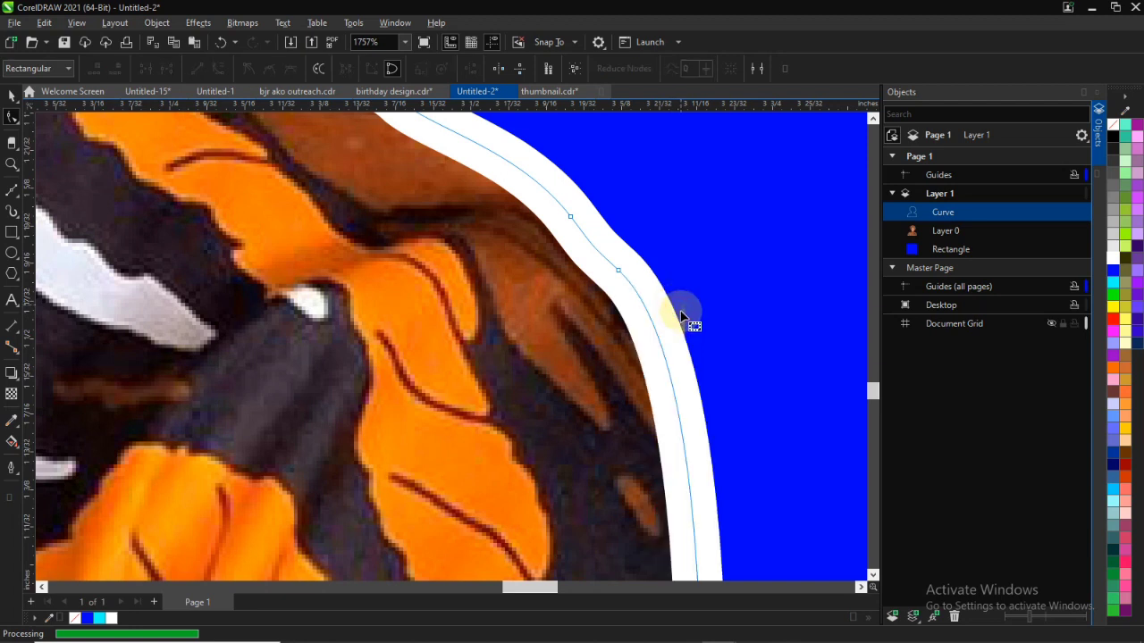
scroll(701, 372, down, 3)
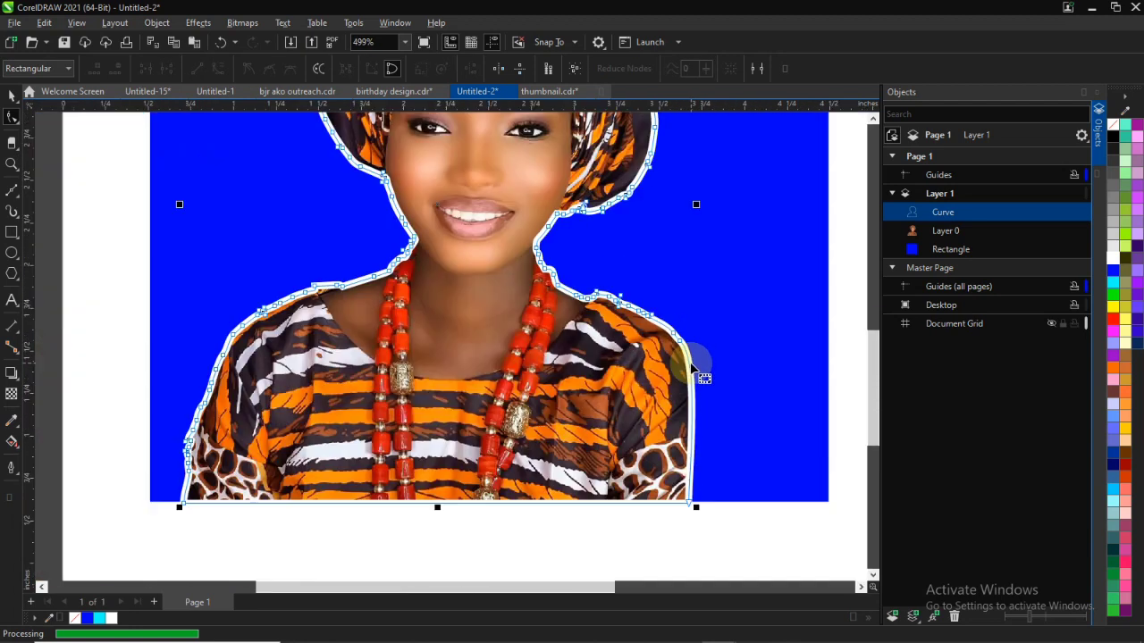
scroll(308, 291, up, 8)
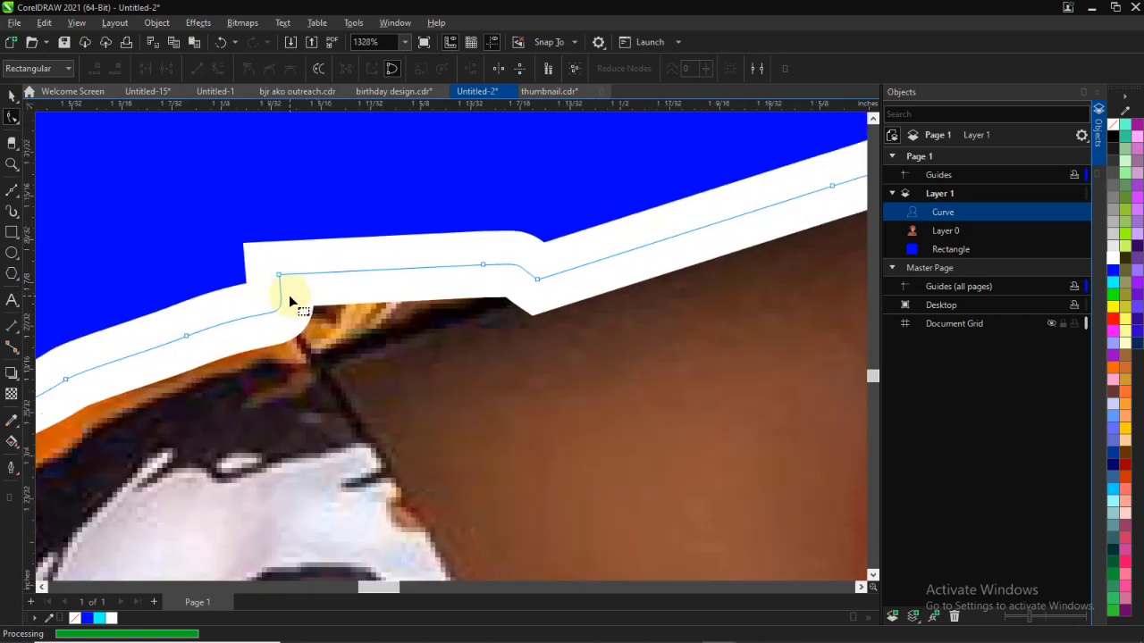
Step: Delete the stepped corner node at the left shoulder and select the lower-left bump node
click(280, 275)
key(Delete)
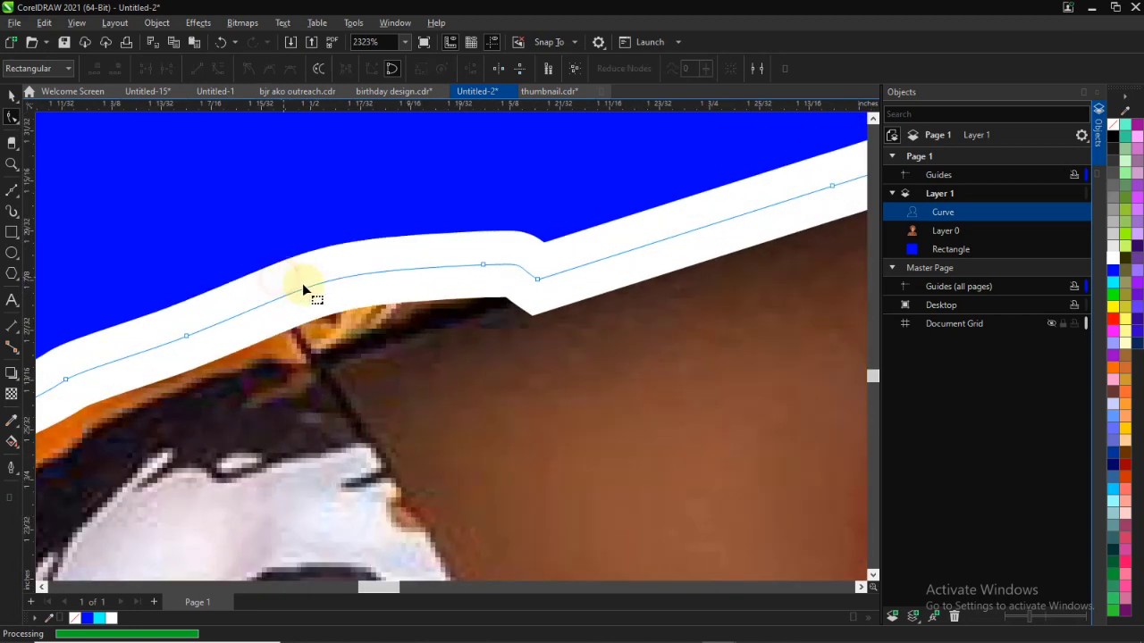
scroll(475, 315, down, 3)
scroll(475, 314, down, 11)
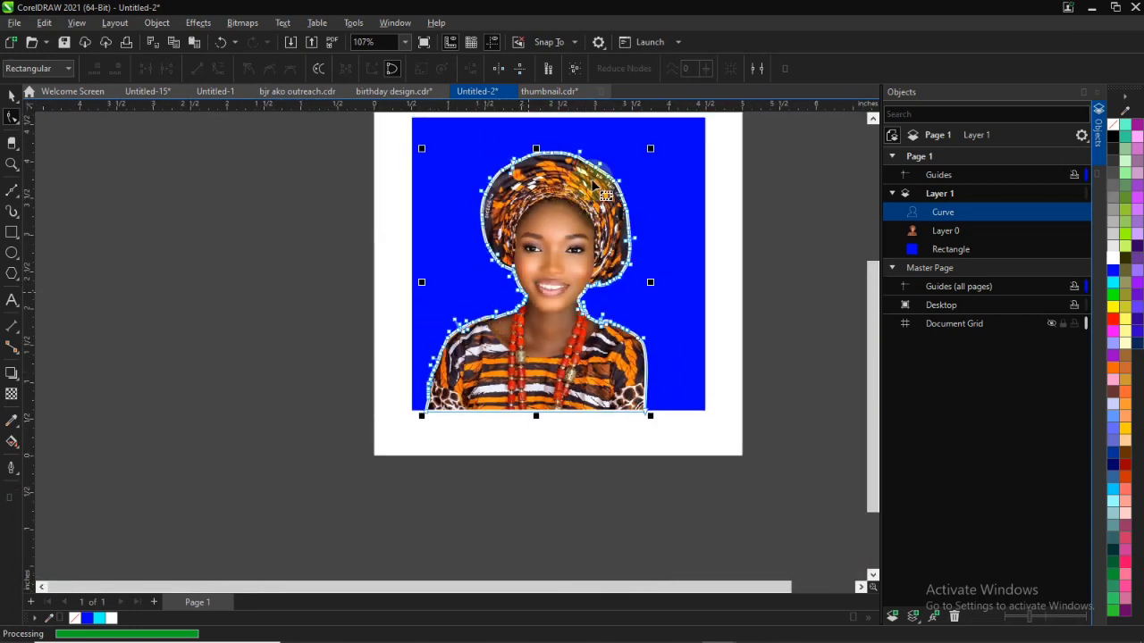
scroll(438, 379, up, 8)
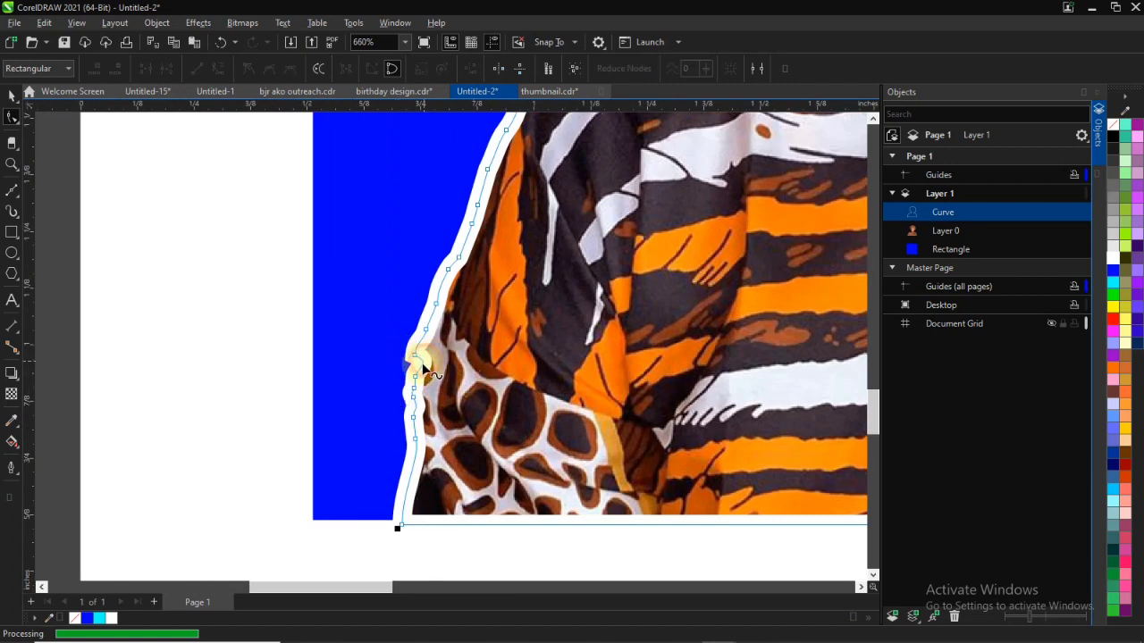
scroll(427, 366, up, 2)
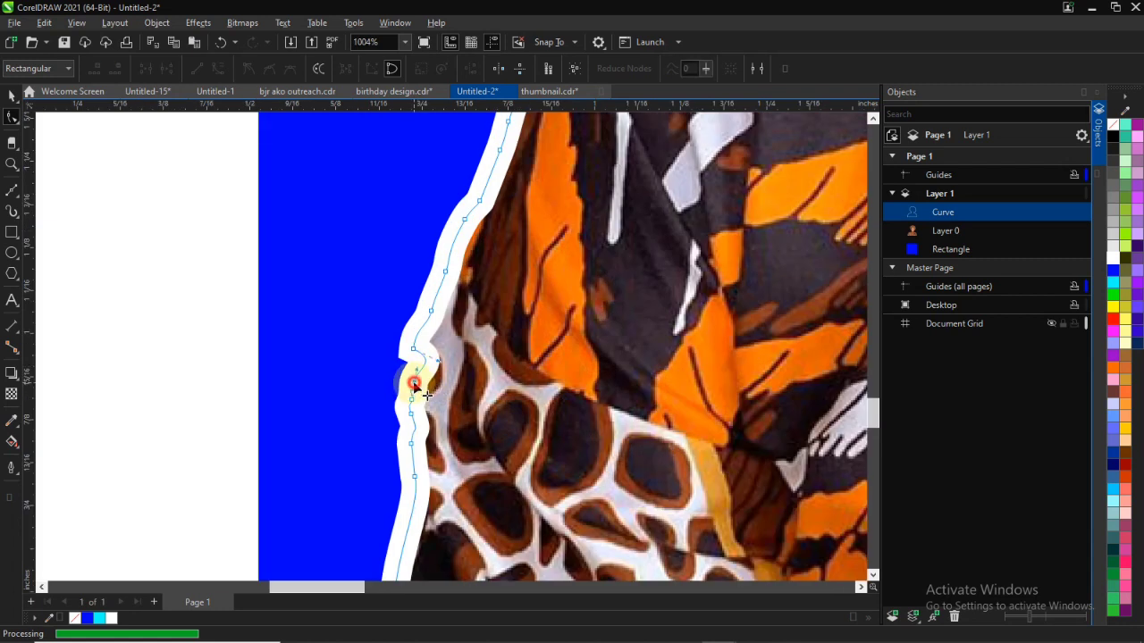
click(414, 383)
click(12, 96)
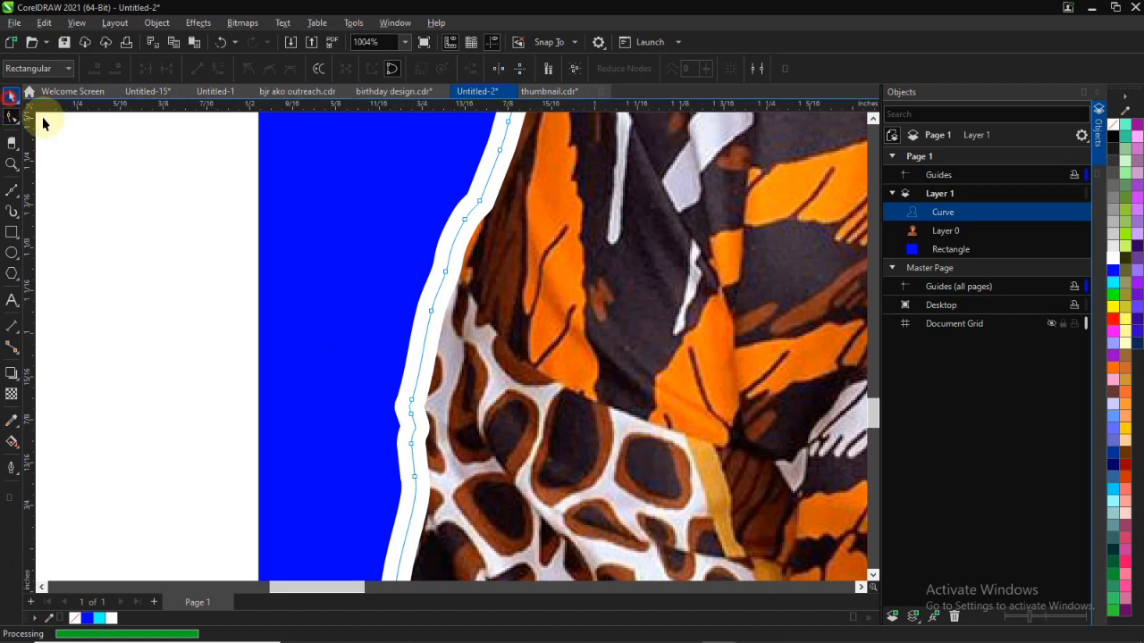
scroll(541, 301, down, 5)
click(610, 292)
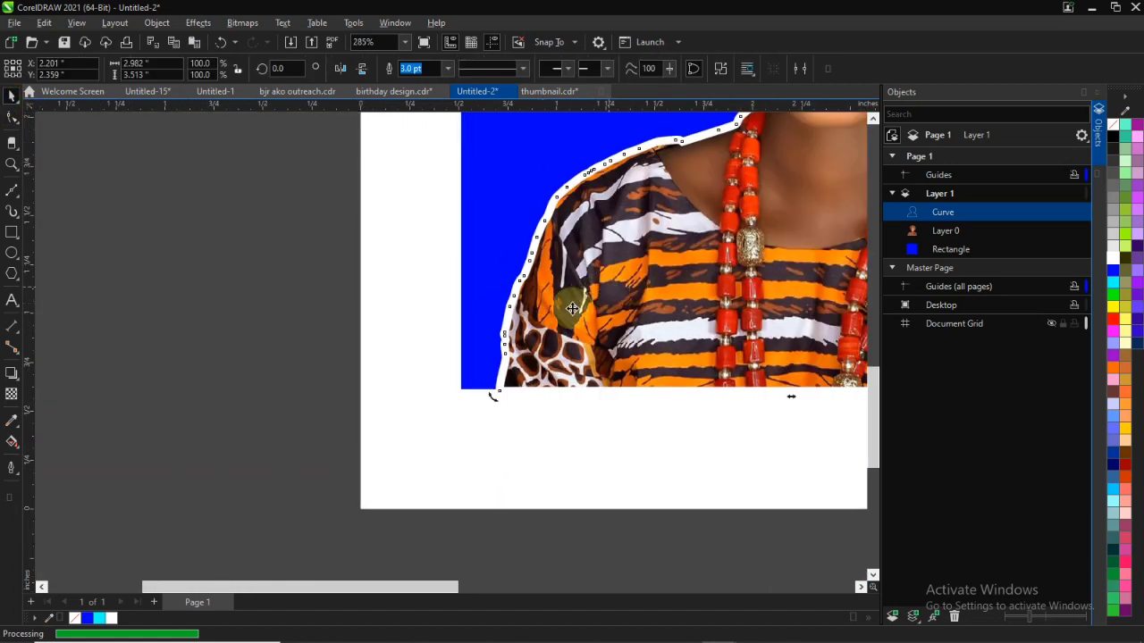
key(shift+Page_Down)
click(497, 277)
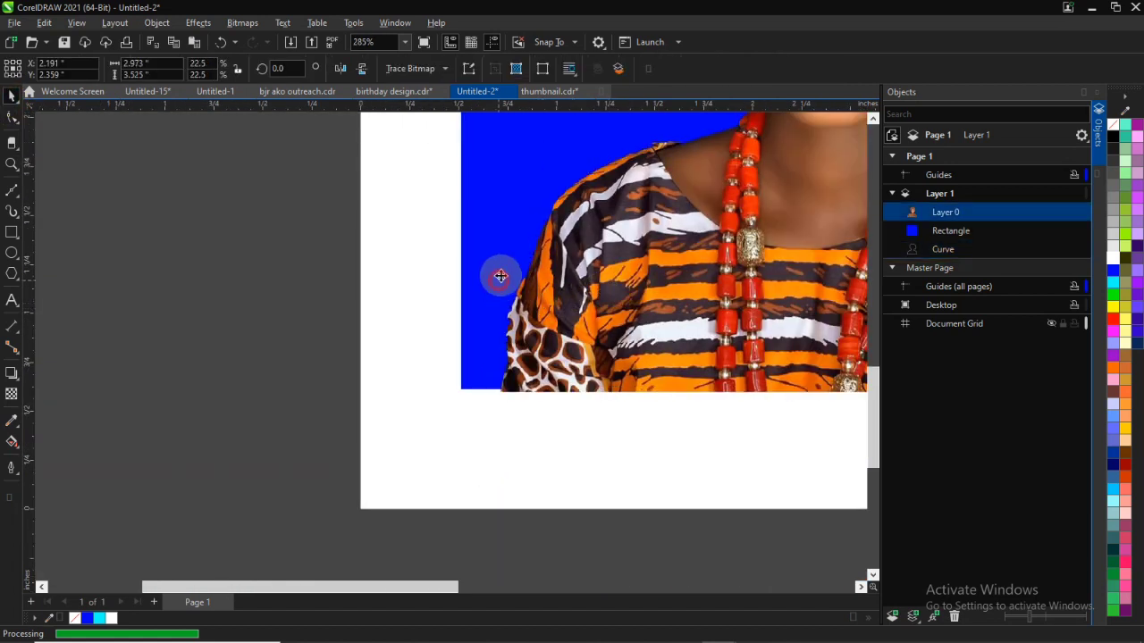
click(466, 289)
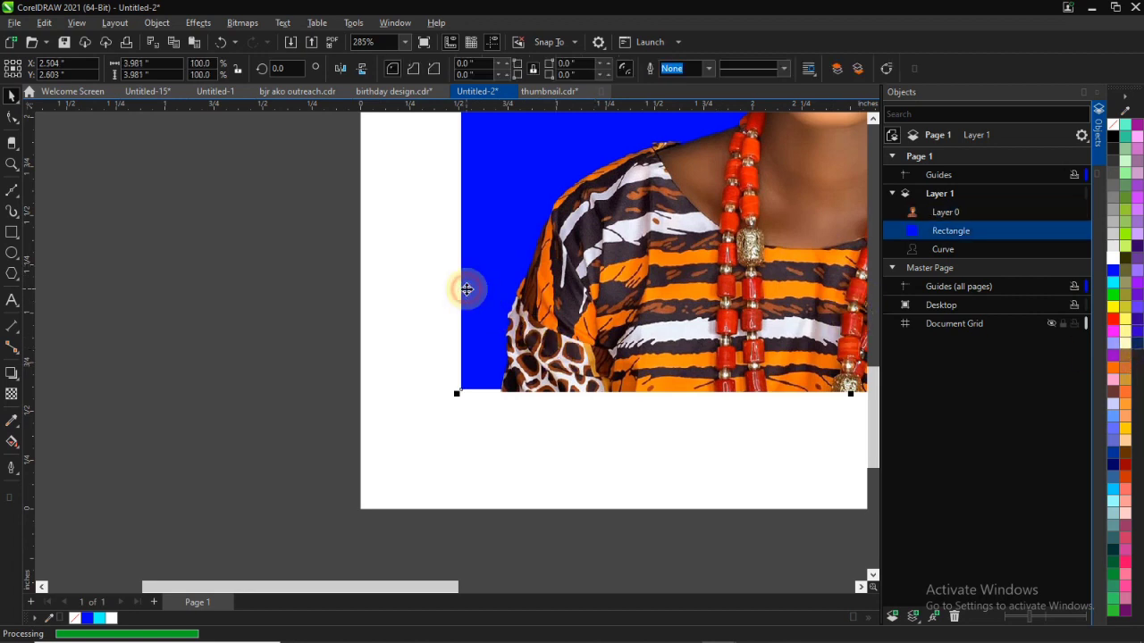
key(ctrl+z)
scroll(684, 289, up, 2)
scroll(712, 288, up, 2)
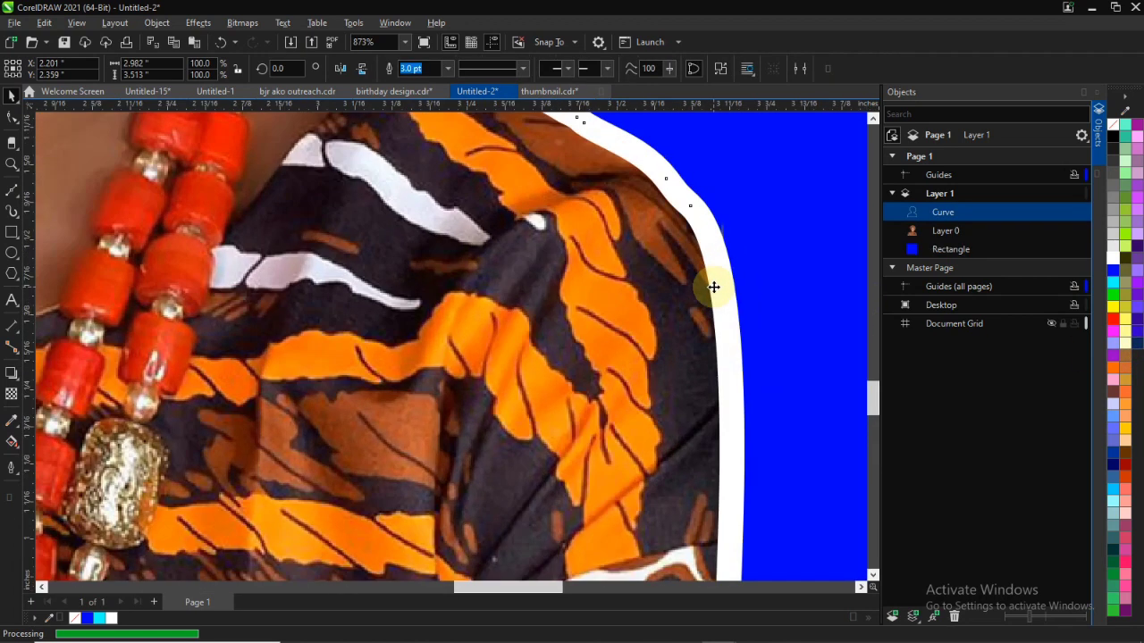
scroll(712, 288, down, 8)
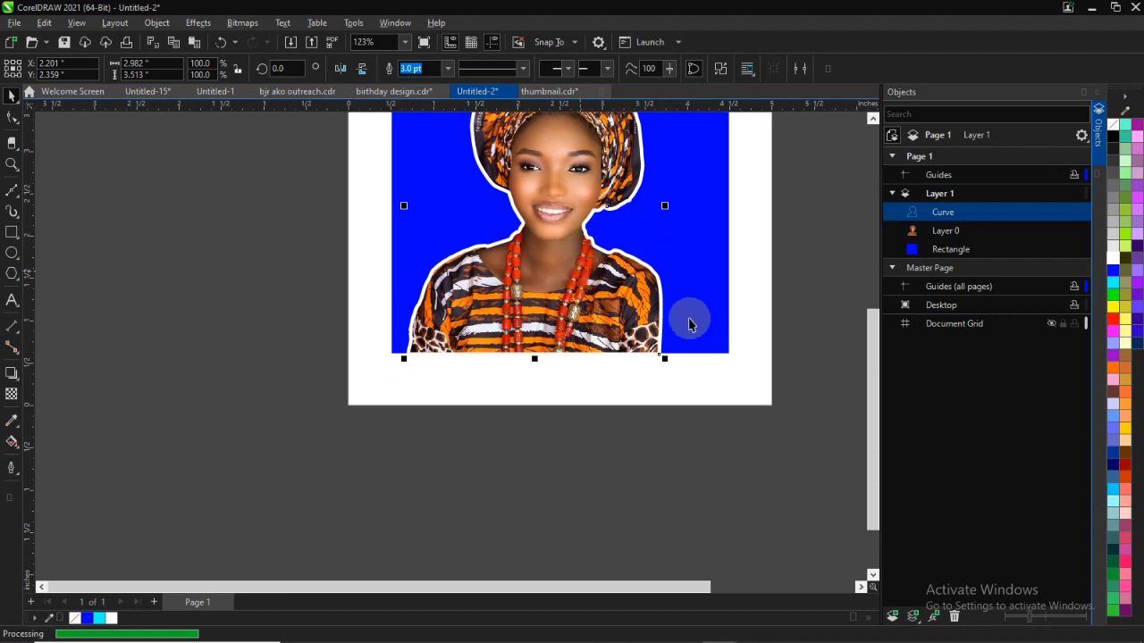
click(829, 263)
scroll(581, 259, up, 2)
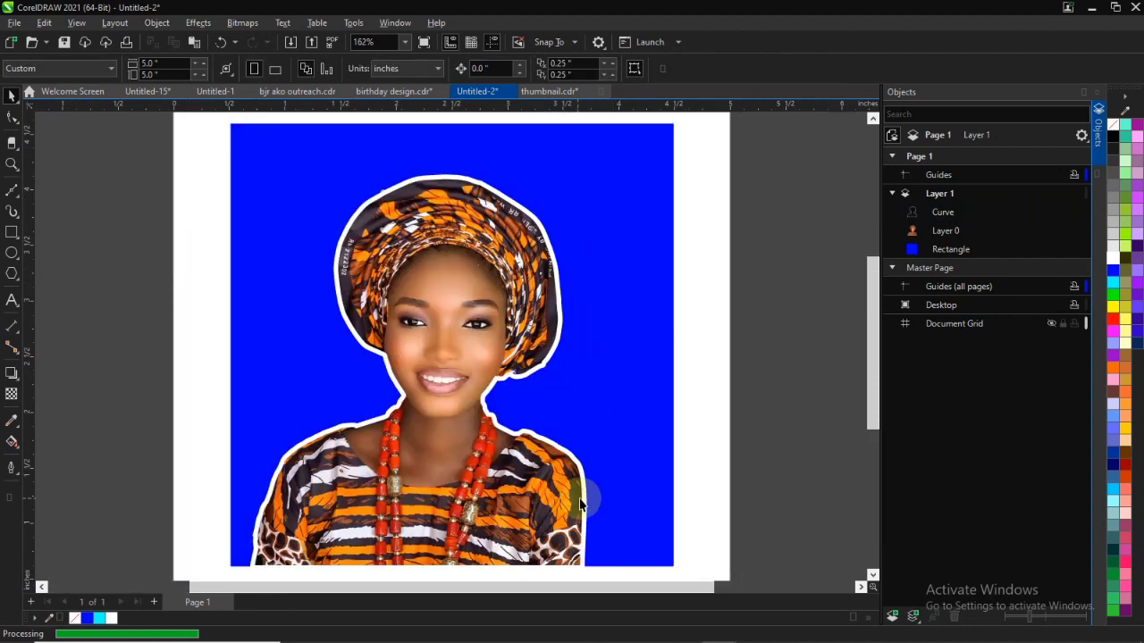
scroll(585, 487, up, 8)
scroll(581, 441, down, 10)
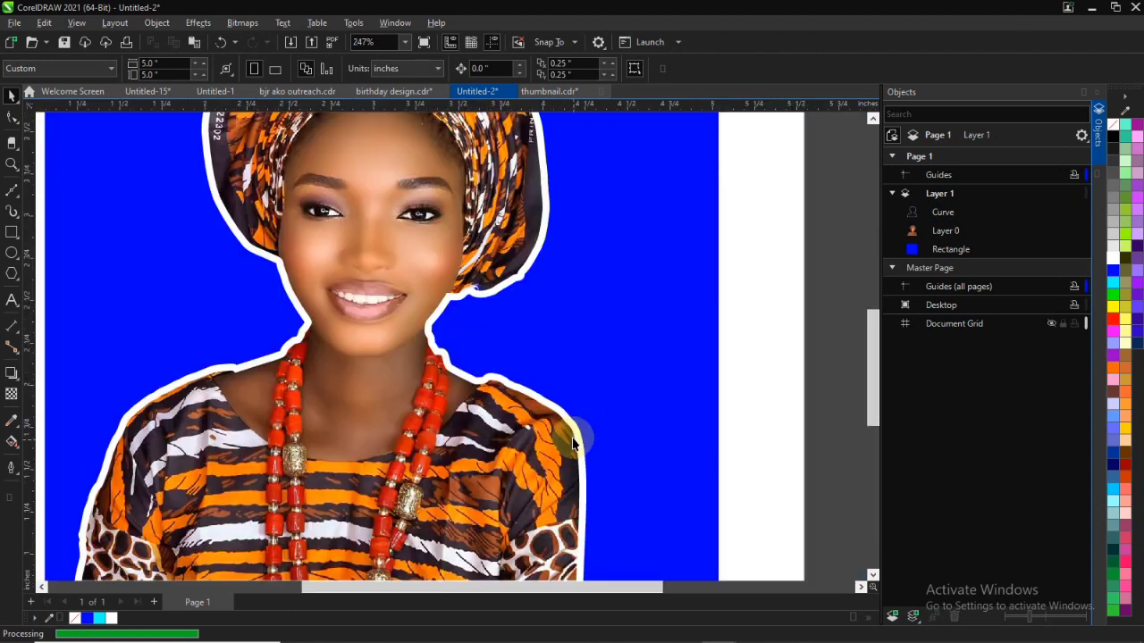